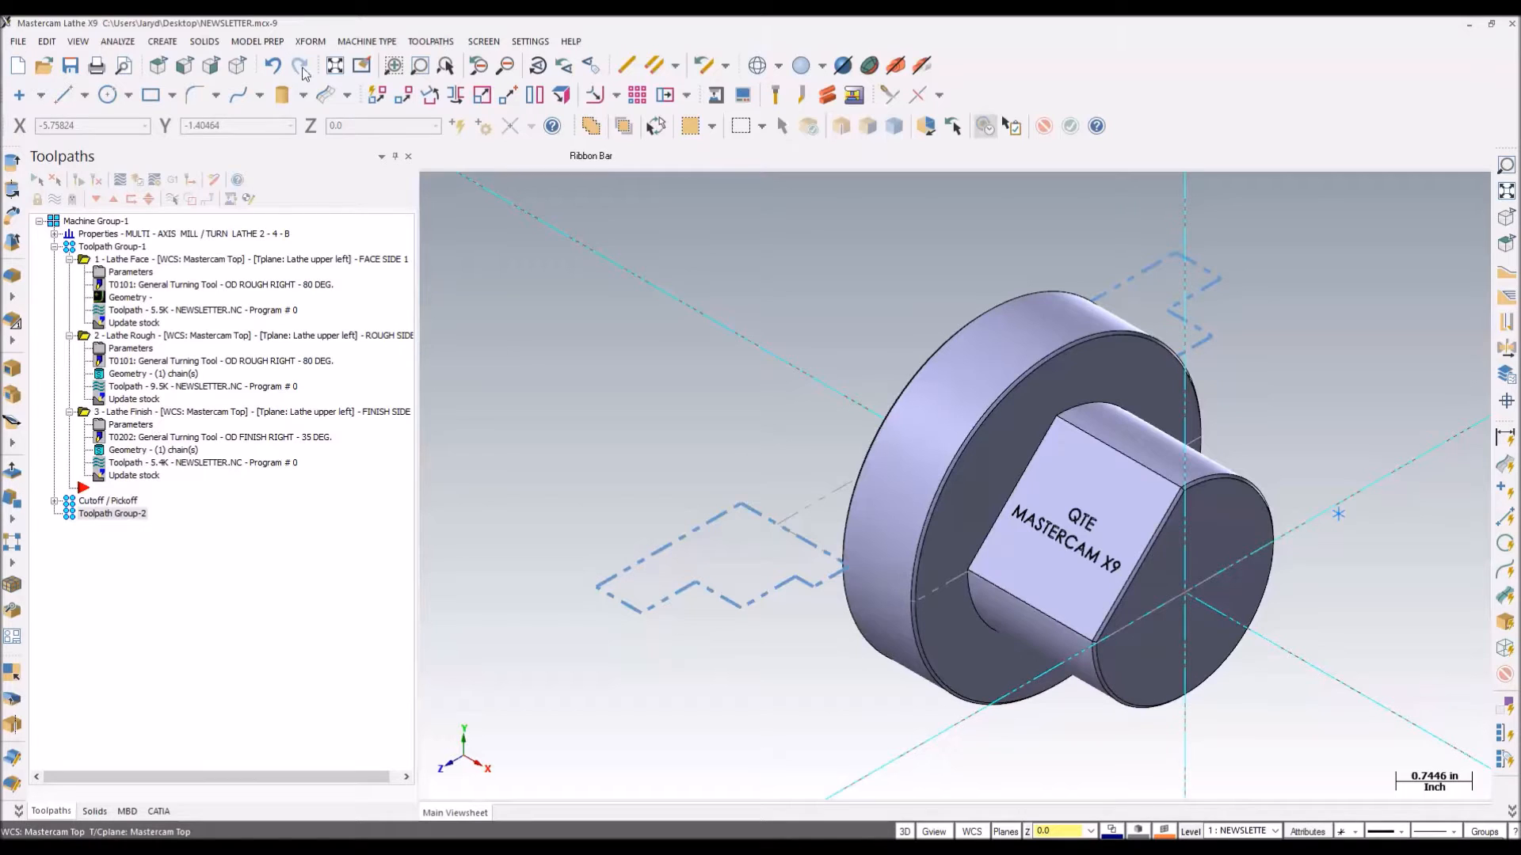
# Step: Examine the turned part from the top view in both spindle positions, including the second one with the small-diameter end exposed
pyautogui.click(158, 65)
pyautogui.hotkey('alt', '1')
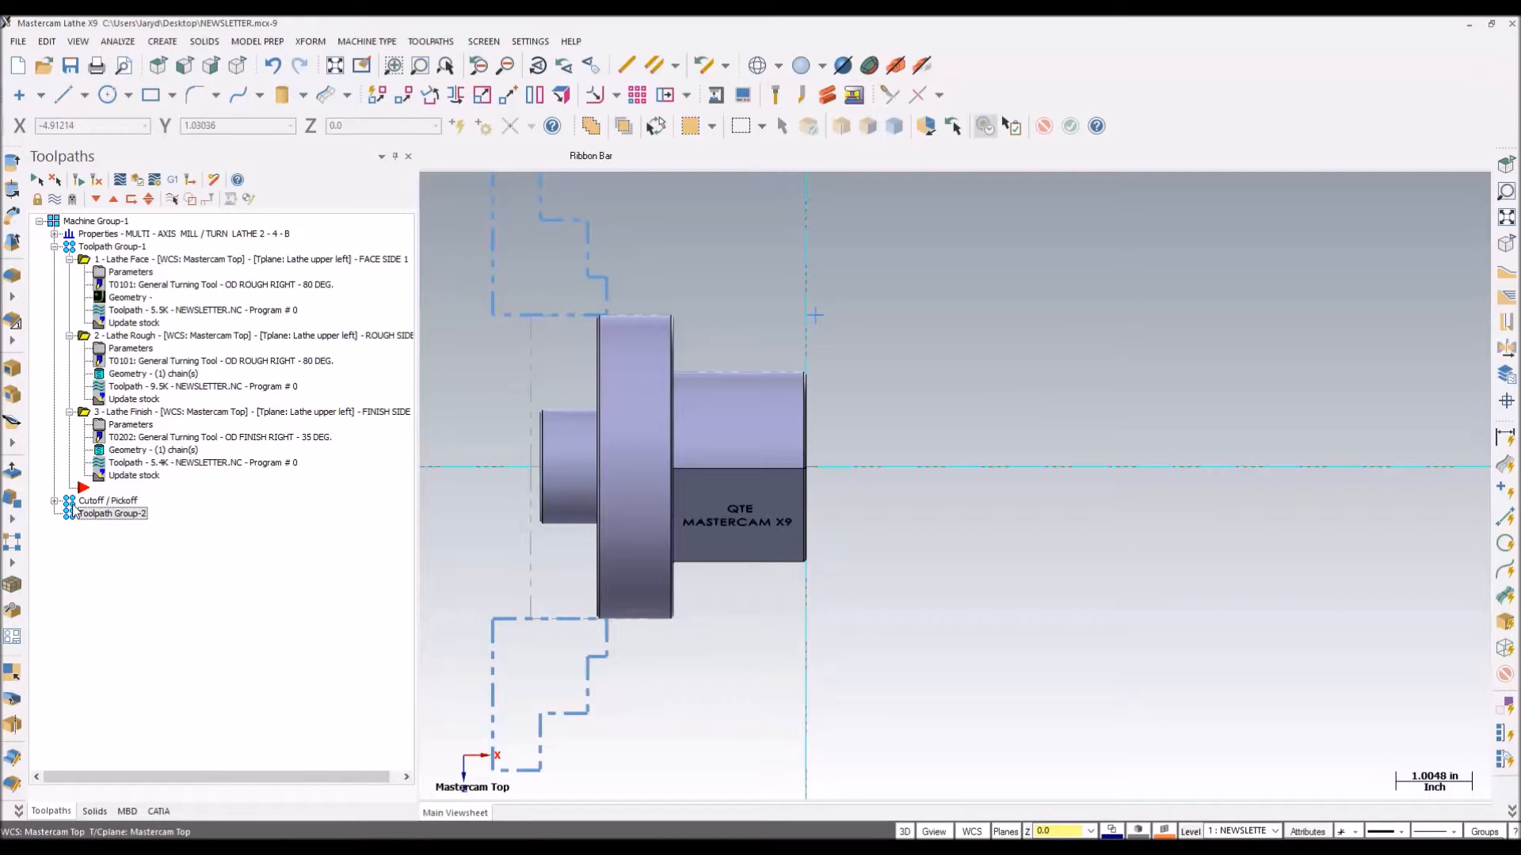
pyautogui.scroll(-3, 473, 530)
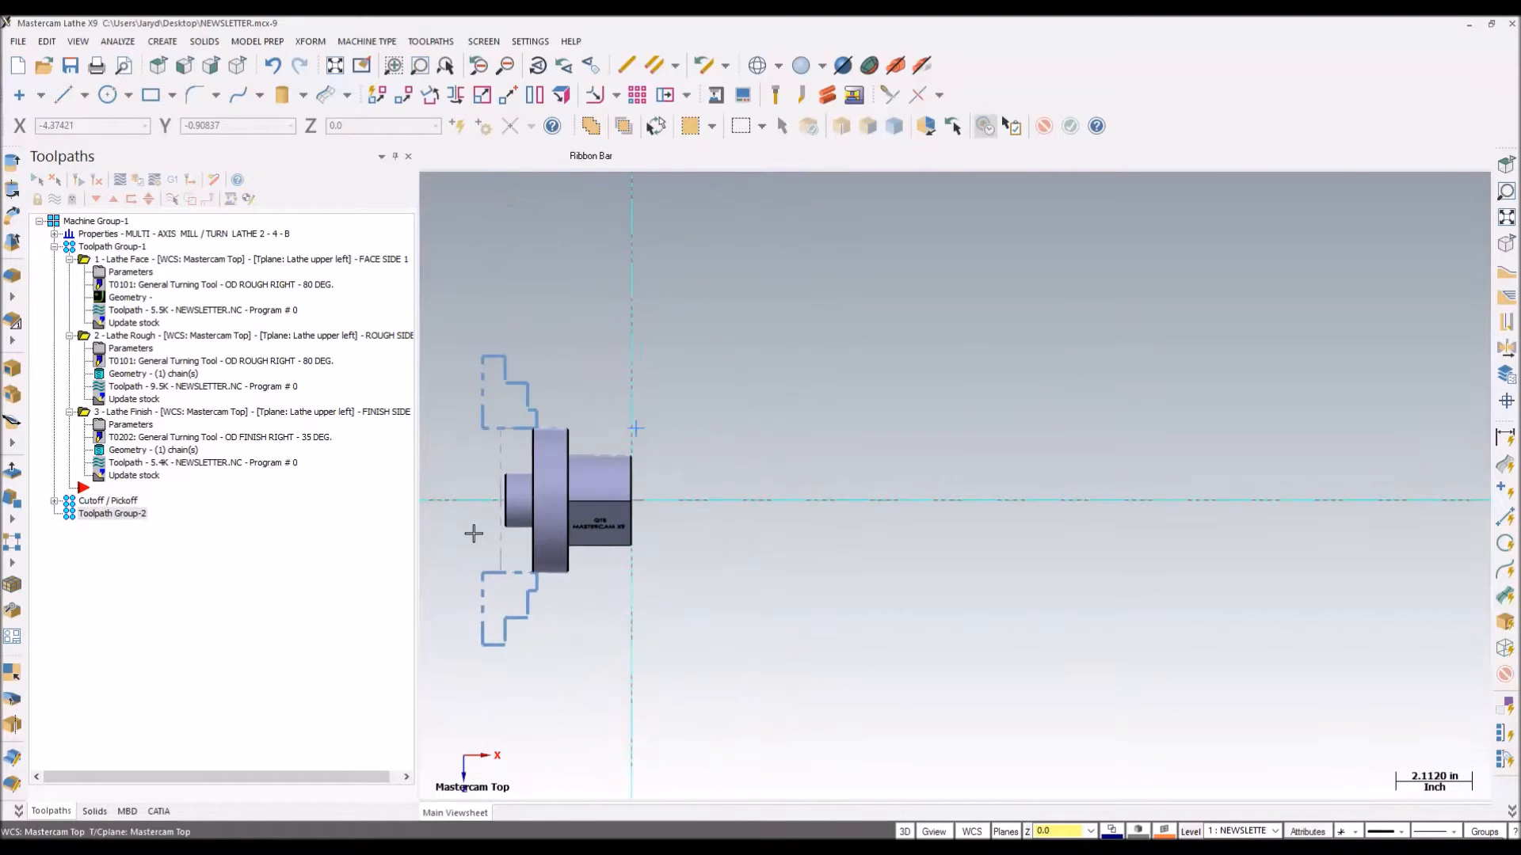
pyautogui.scroll(-2, 507, 528)
pyautogui.scroll(2, 1264, 504)
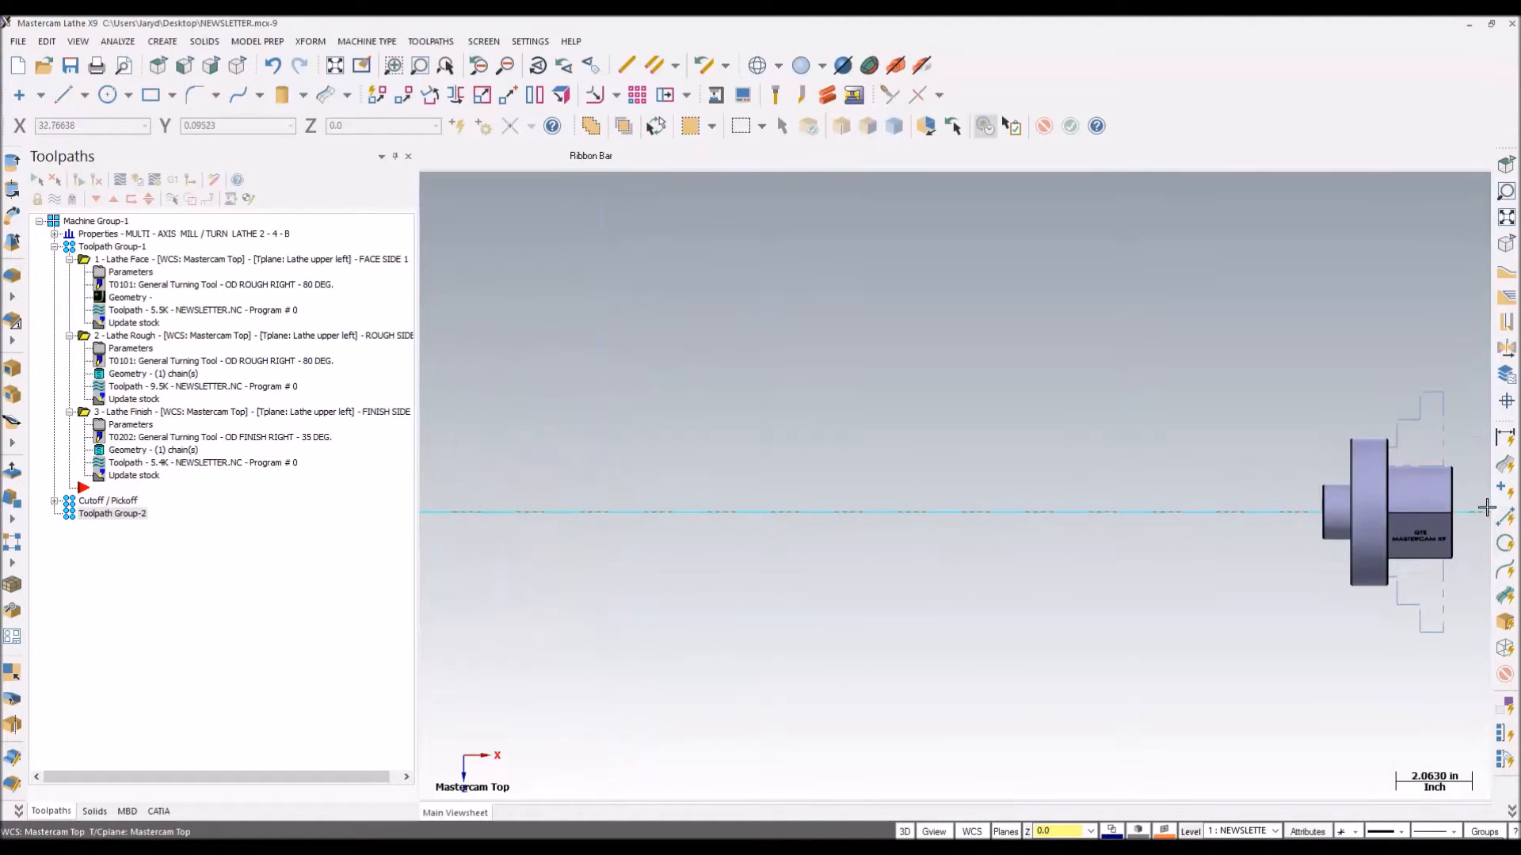
pyautogui.scroll(-2, 1481, 555)
pyautogui.scroll(4, 1463, 527)
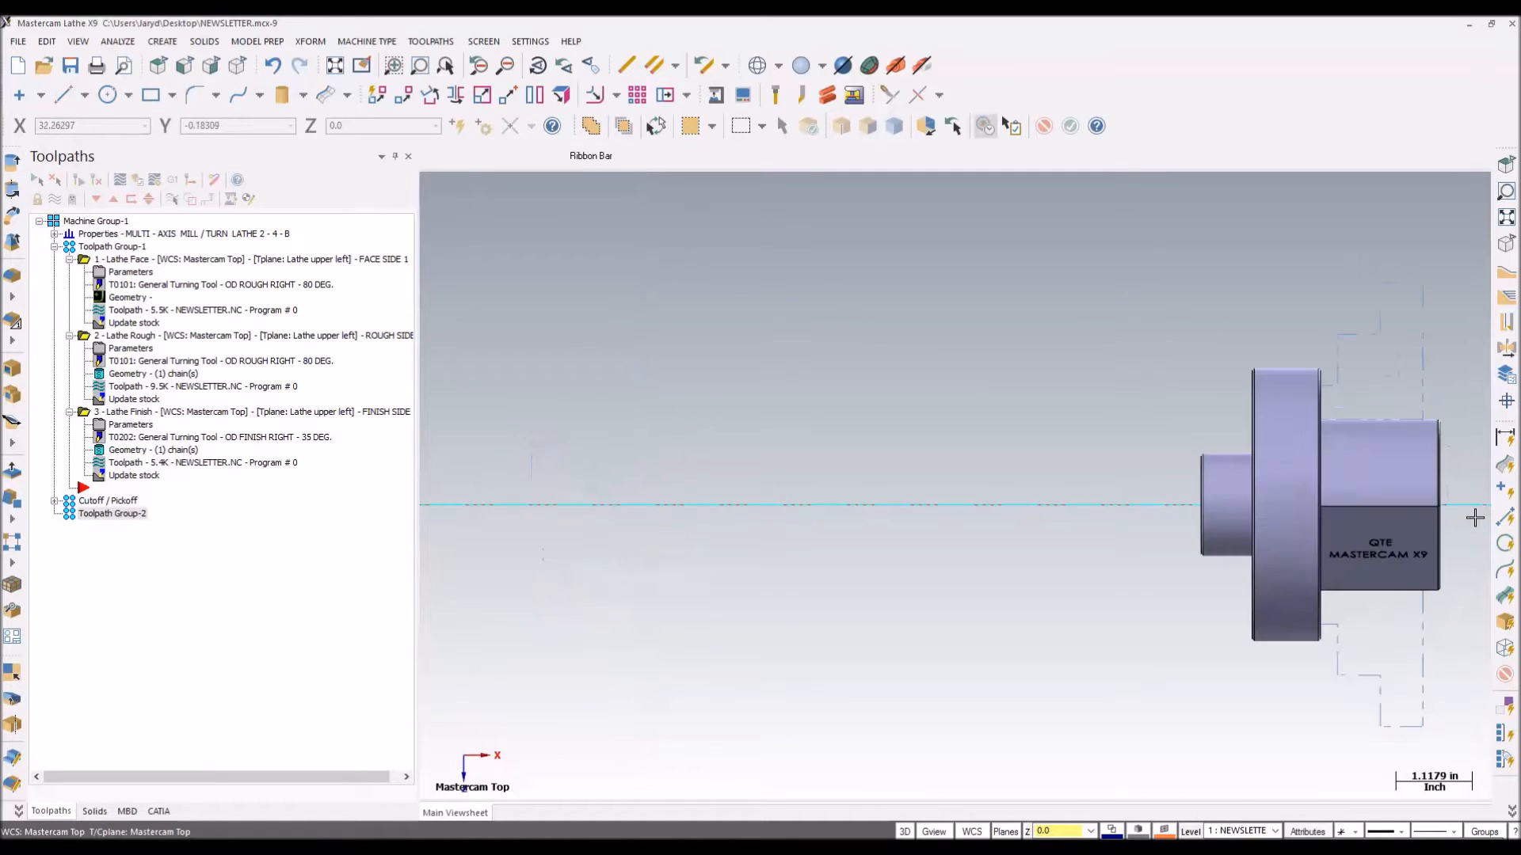
pyautogui.scroll(2, 1474, 518)
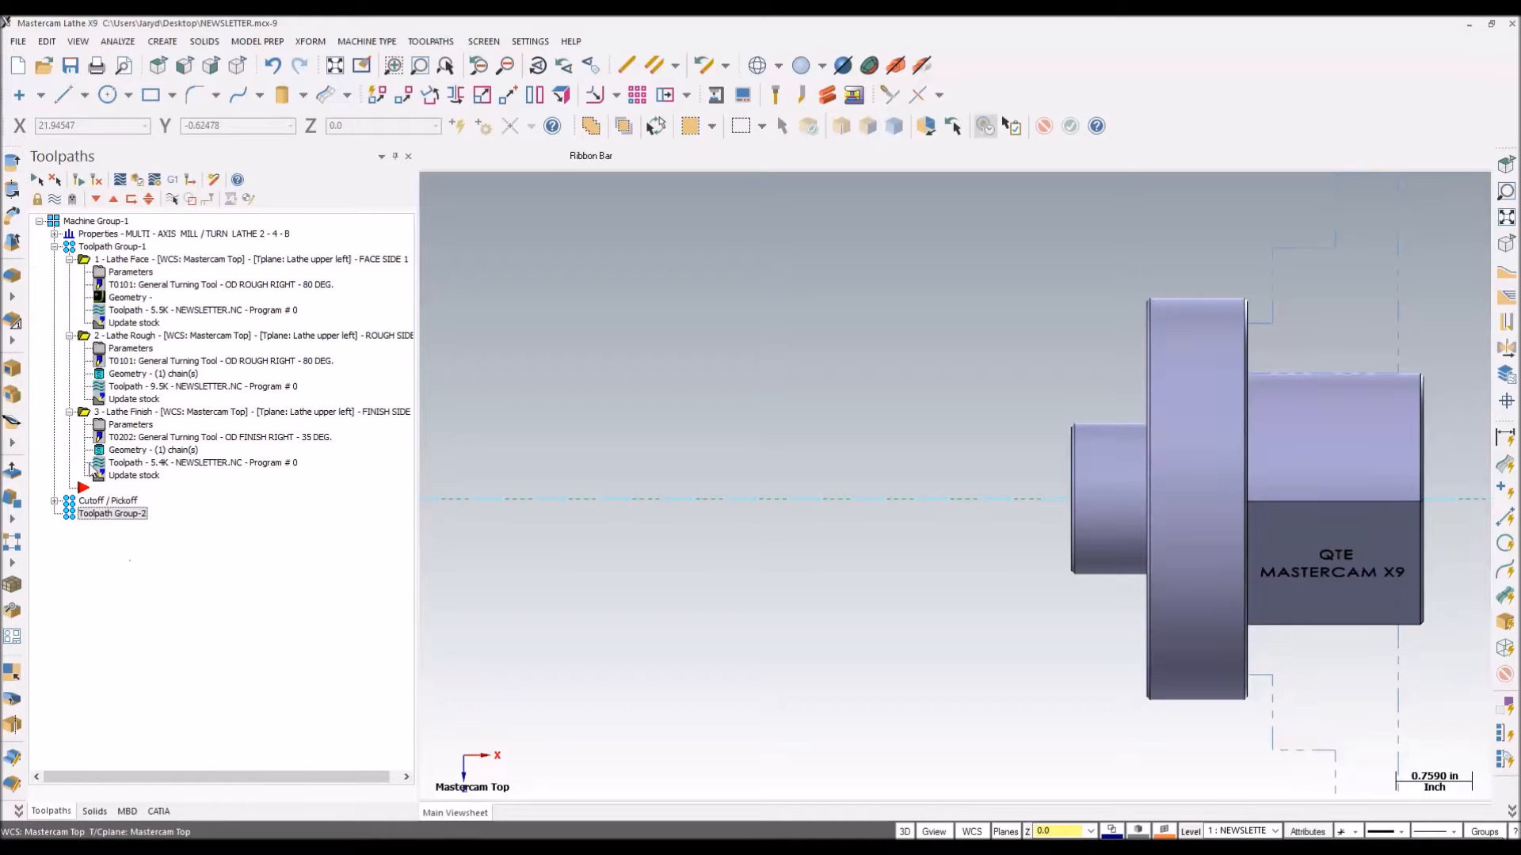
# Step: Move the insertion point into Toolpath Group-2 and begin a lathe Face toolpath there
pyautogui.click(96, 199)
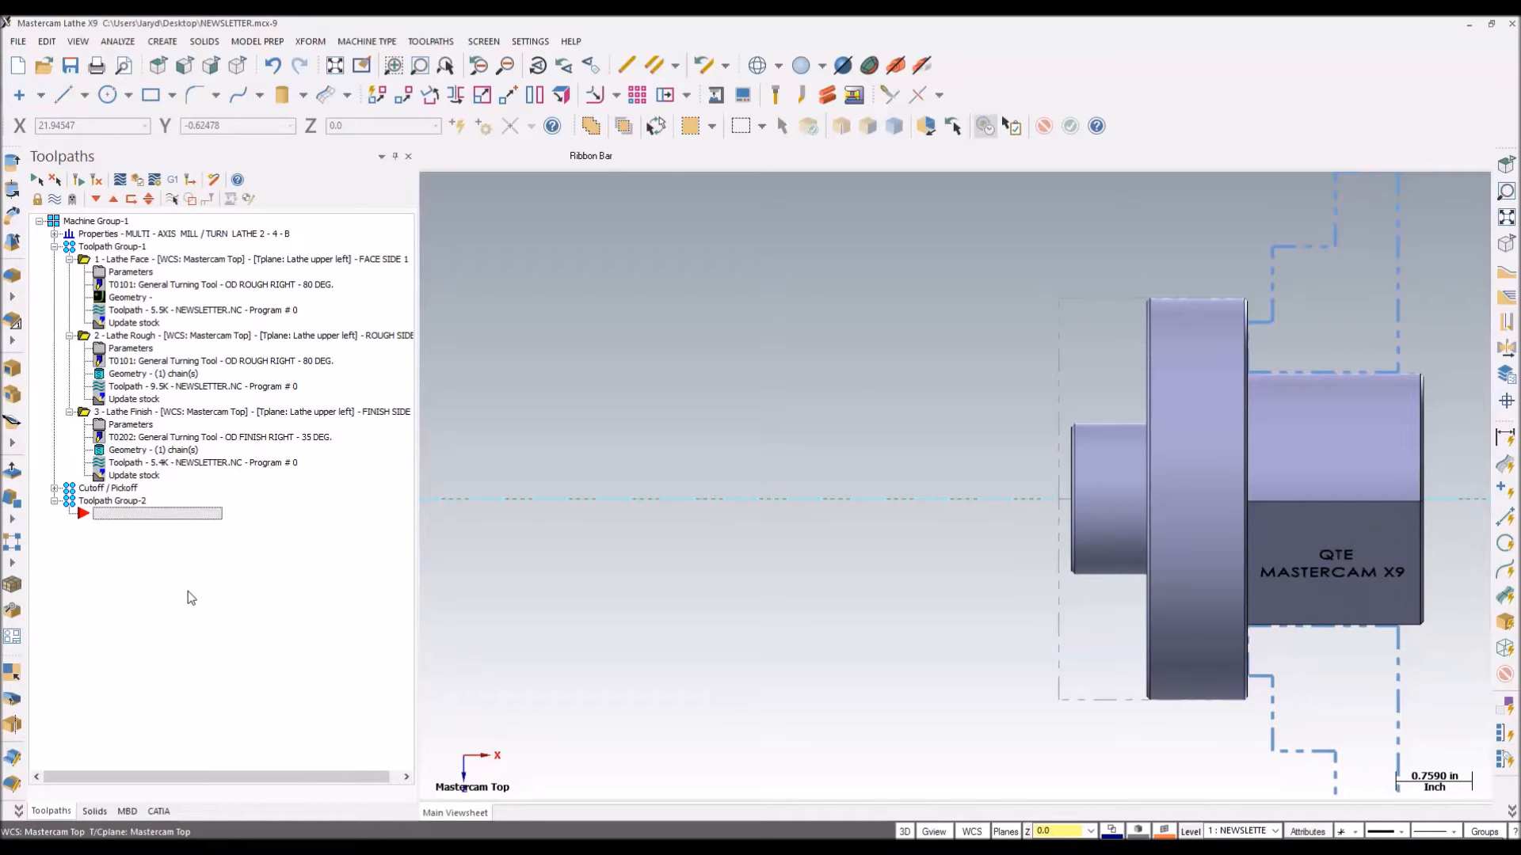
pyautogui.click(420, 48)
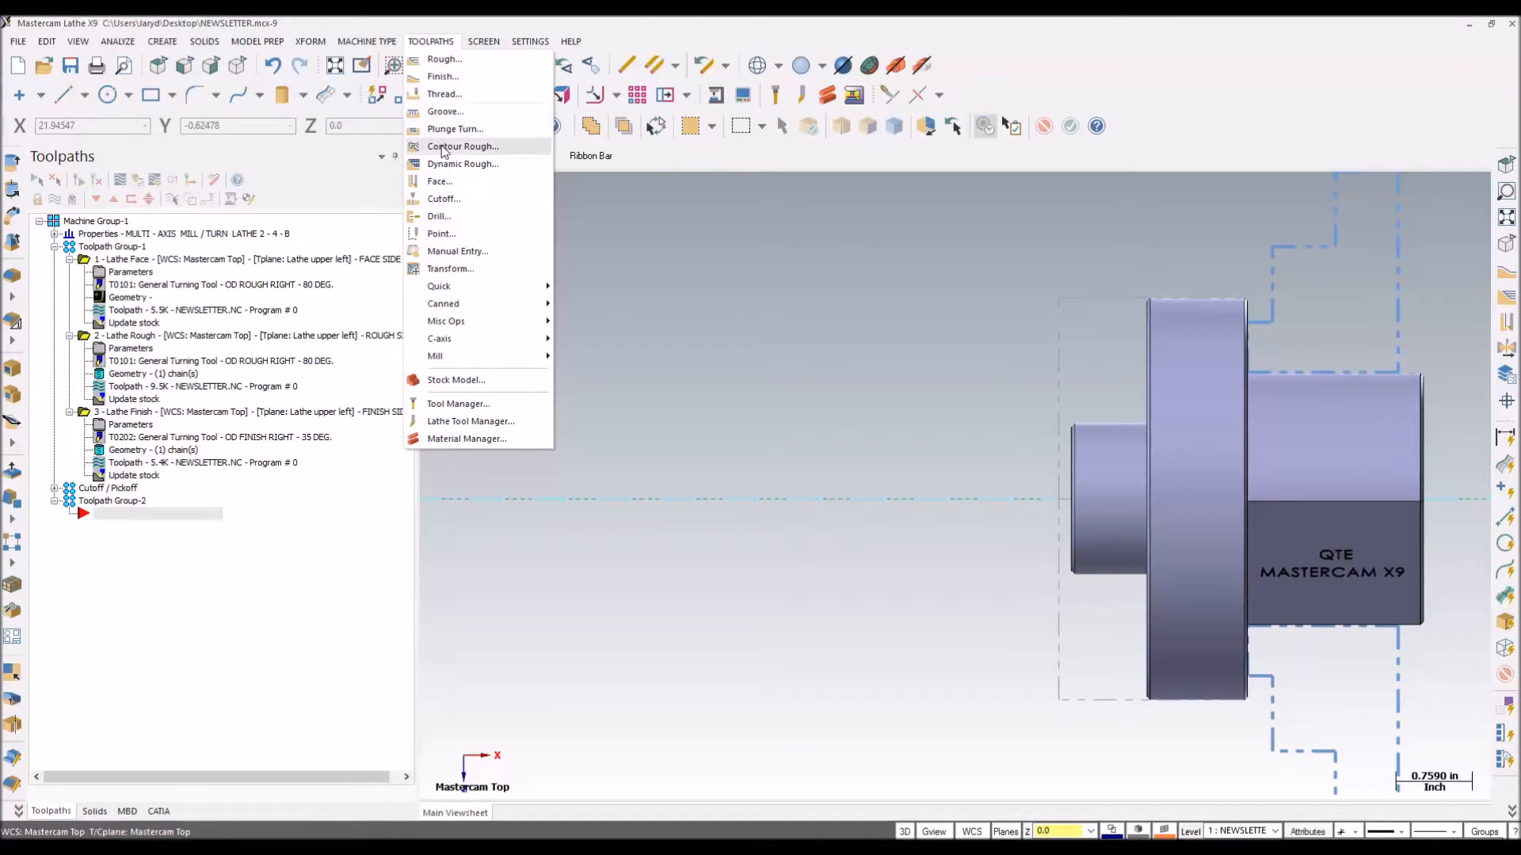
pyautogui.click(446, 181)
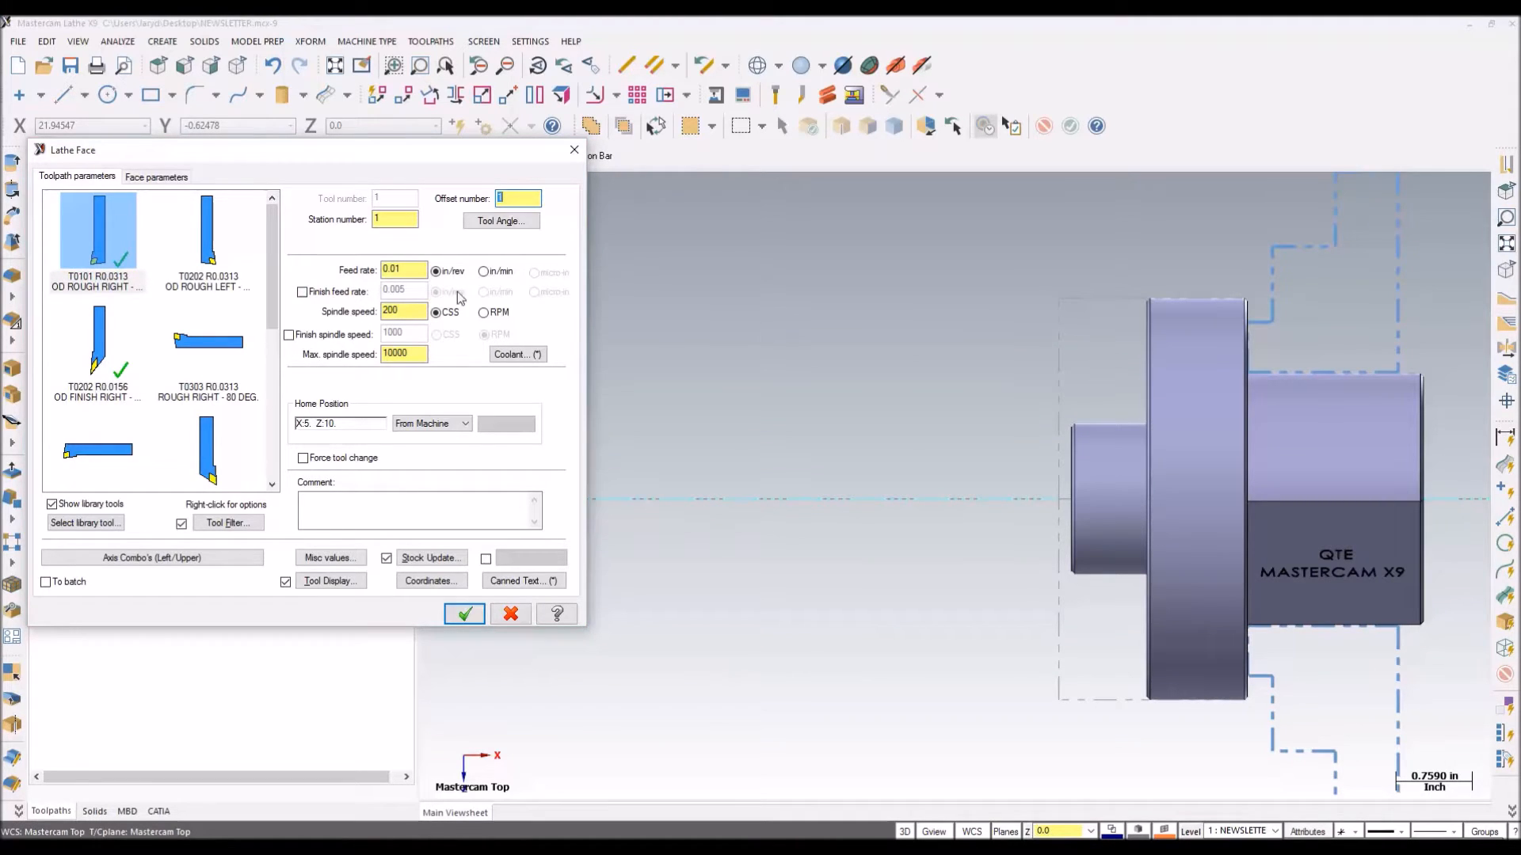
# Step: Enter offset number 21 for the T0101 facing tool and set its orientation on the machine to 180 deg
pyautogui.moveTo(254, 249)
pyautogui.write('21')
pyautogui.click(496, 225)
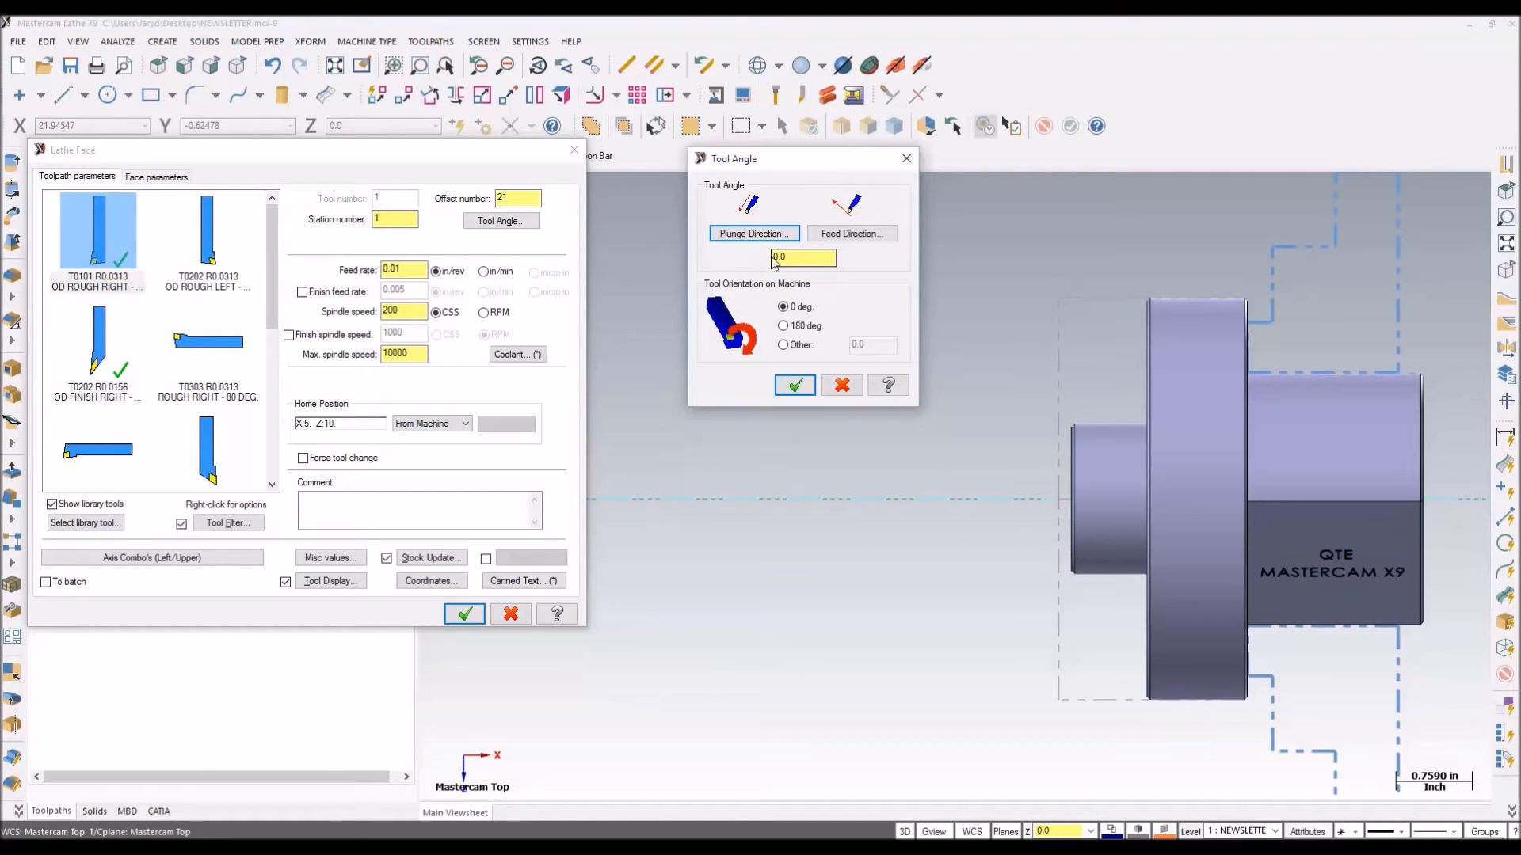
pyautogui.click(783, 326)
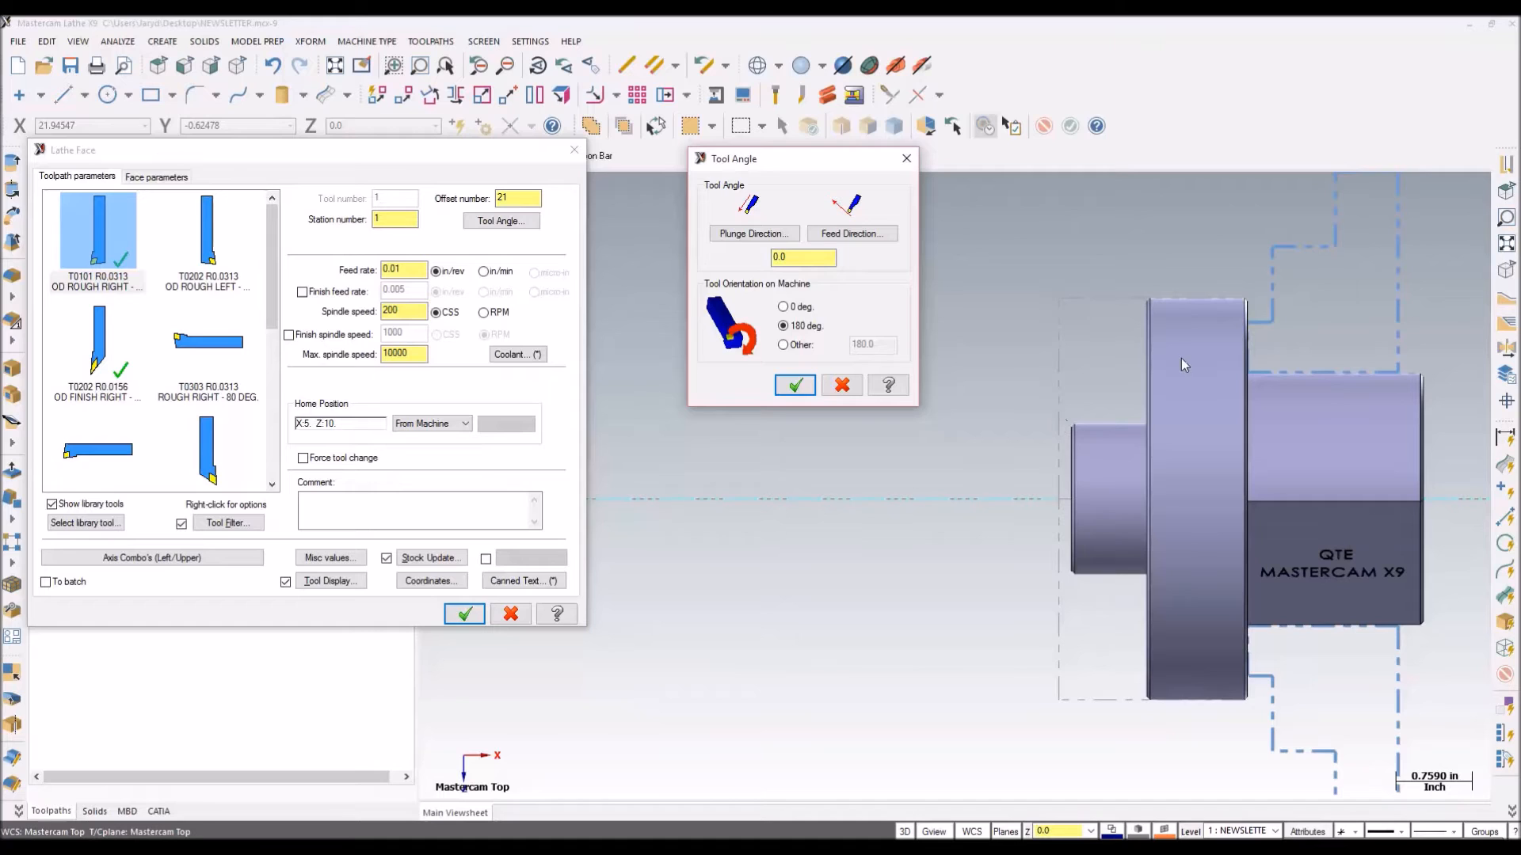
pyautogui.click(792, 386)
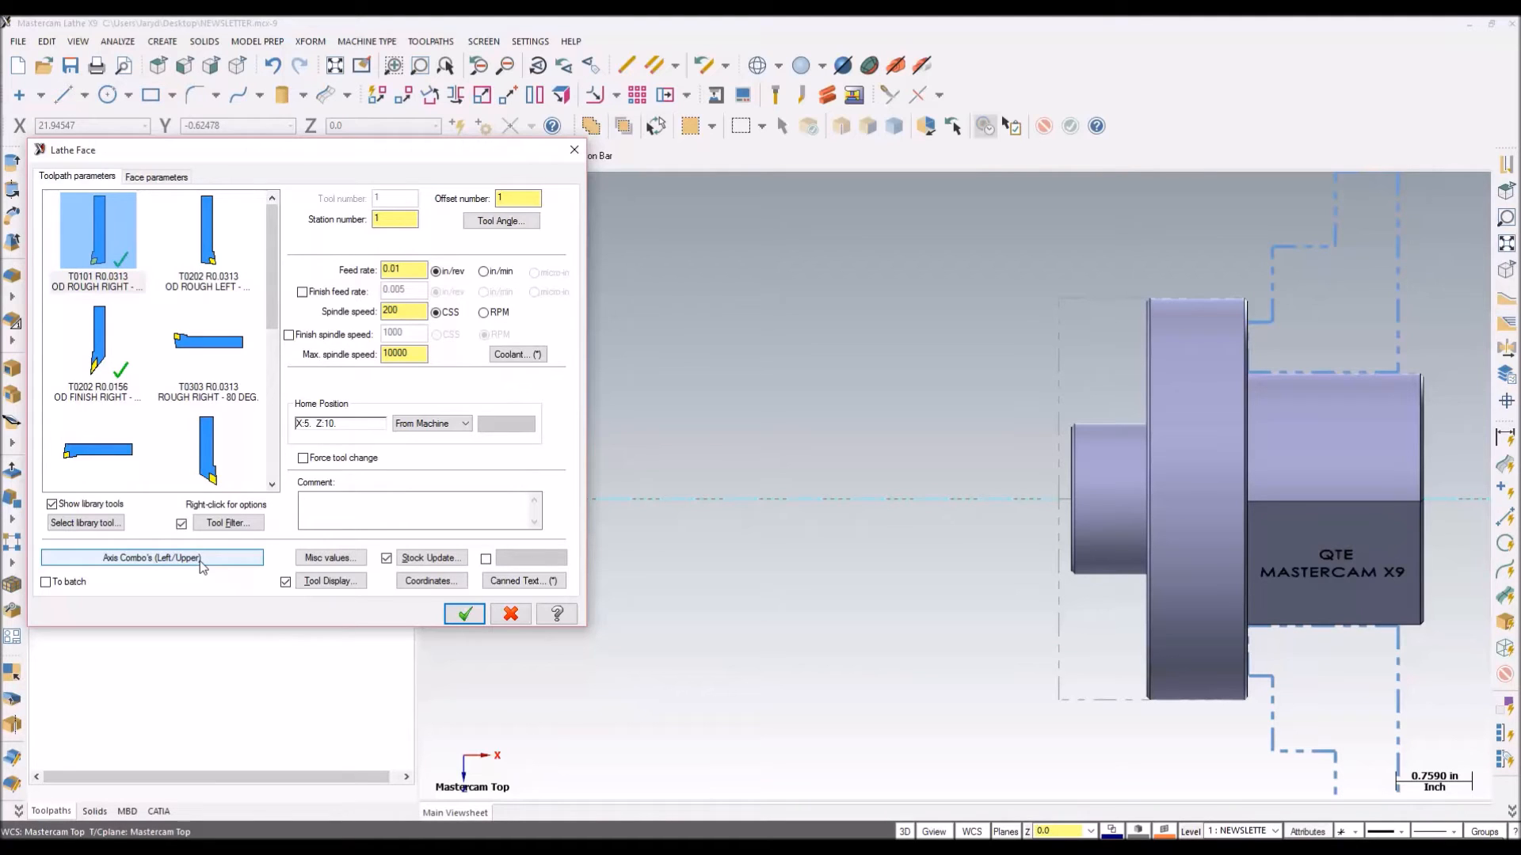
# Step: Set the axis combination of the Face toolpath to Right/Upper
pyautogui.click(200, 561)
pyautogui.click(164, 203)
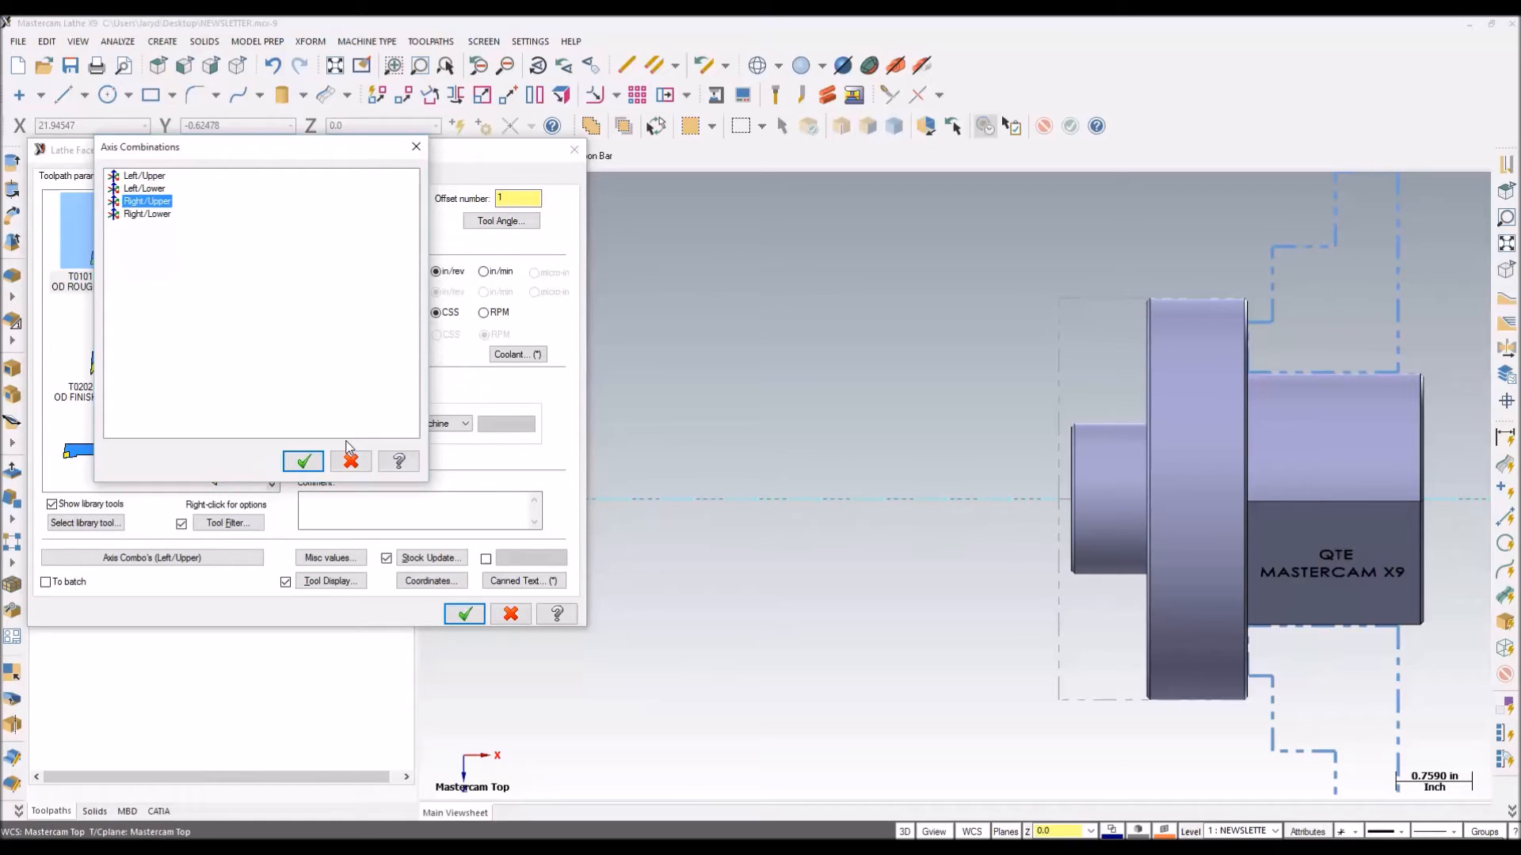
pyautogui.click(318, 462)
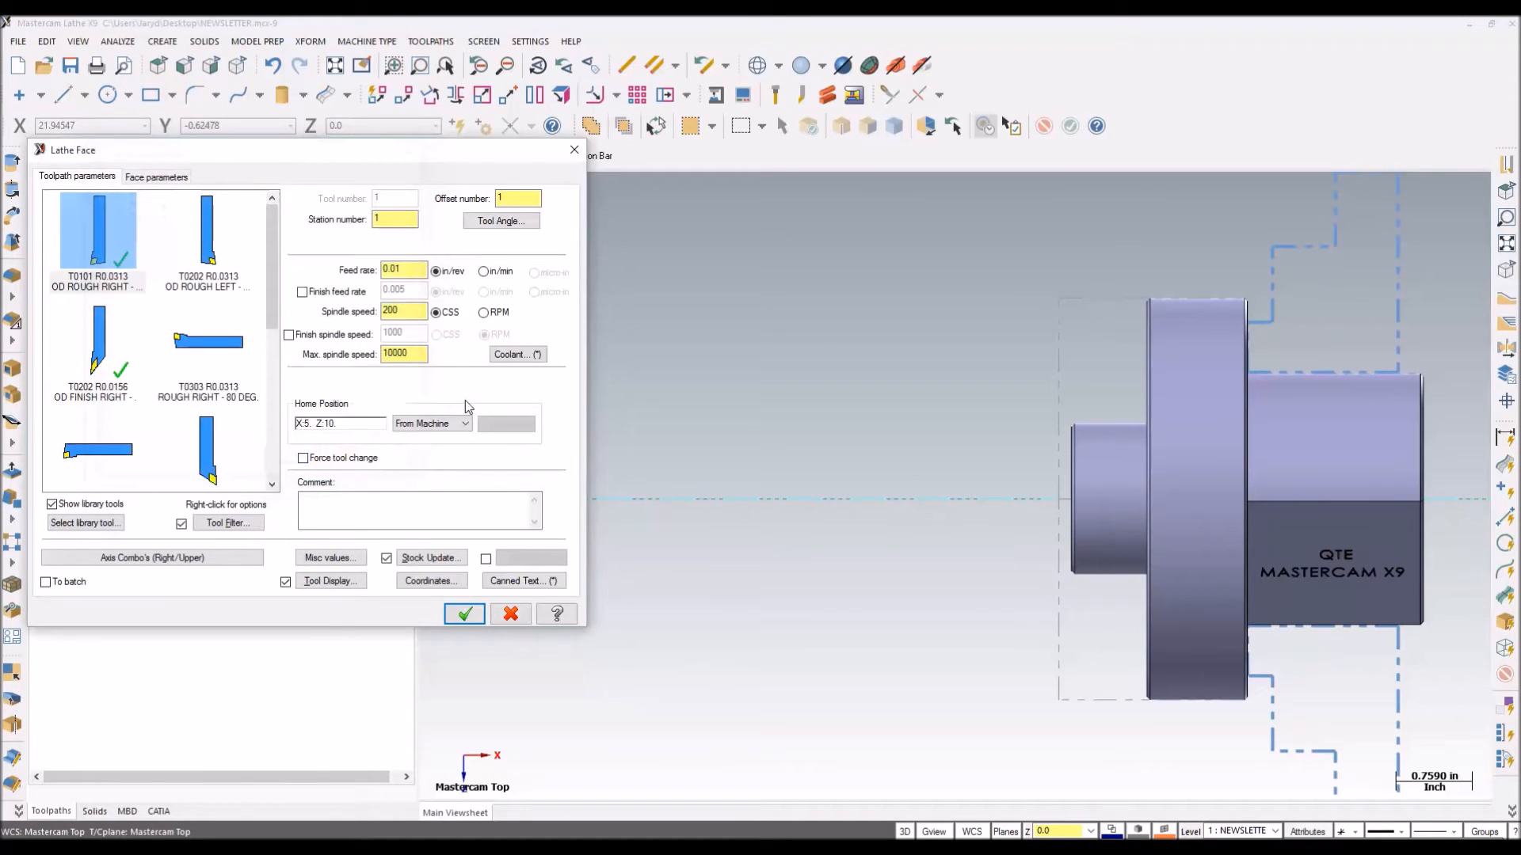
# Step: Pick the finish Z position on the end face of the small-diameter hub and generate the Face toolpath
pyautogui.click(157, 176)
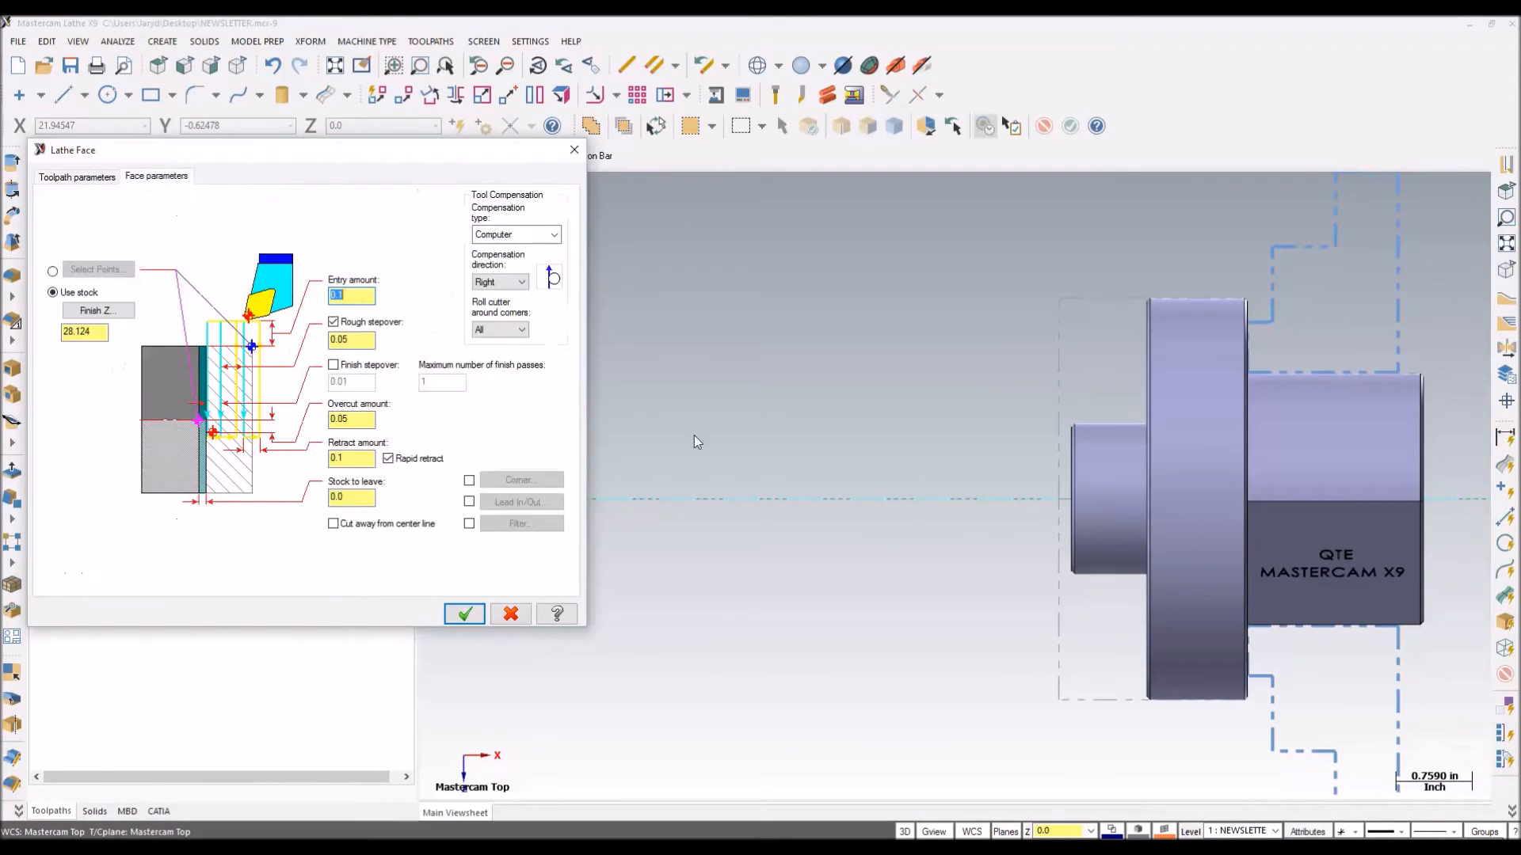
pyautogui.click(98, 310)
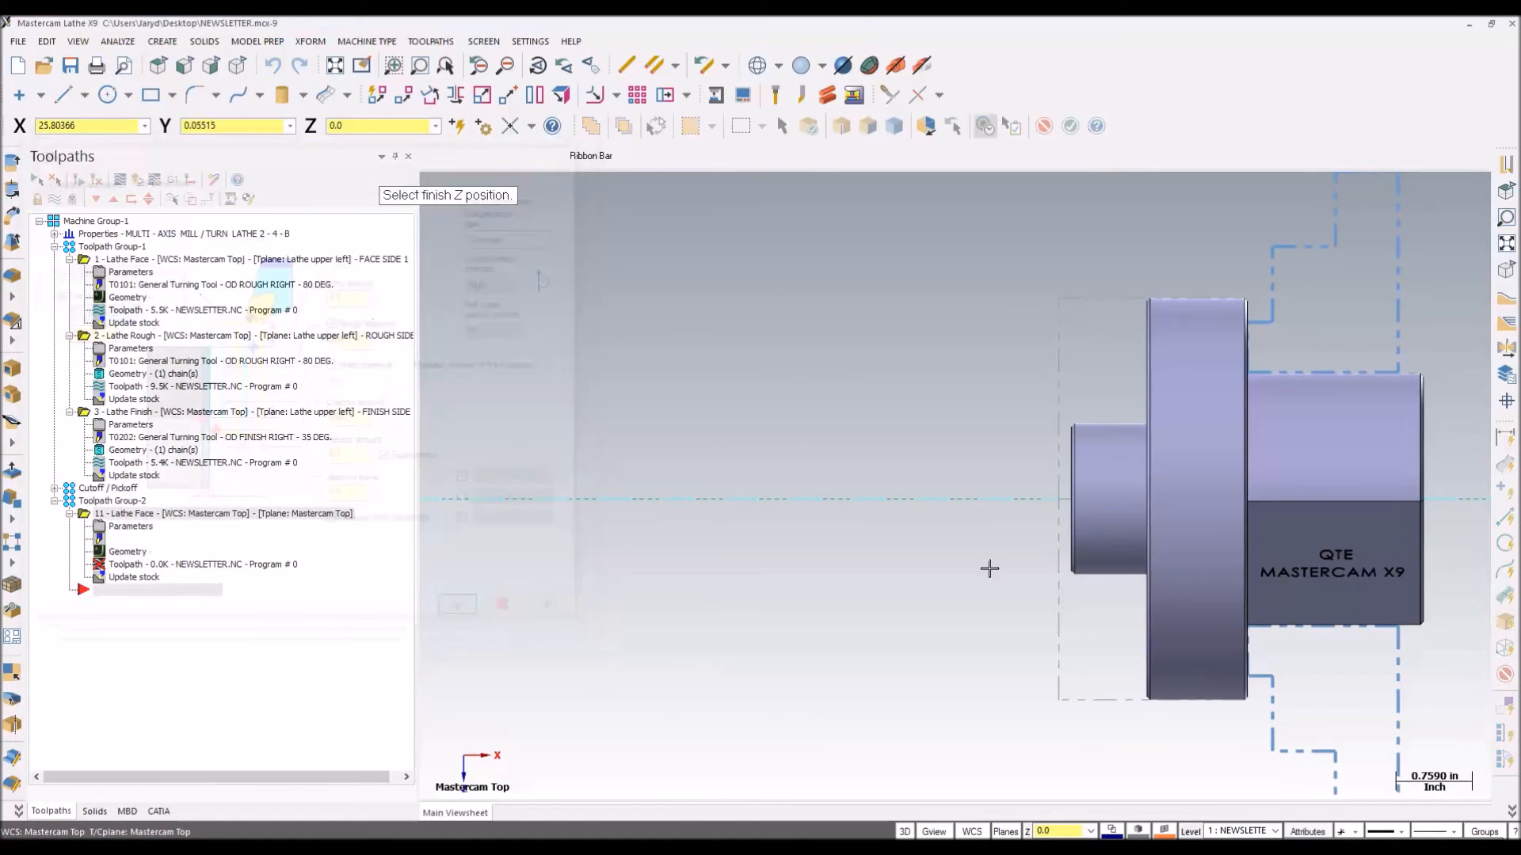
pyautogui.click(1071, 435)
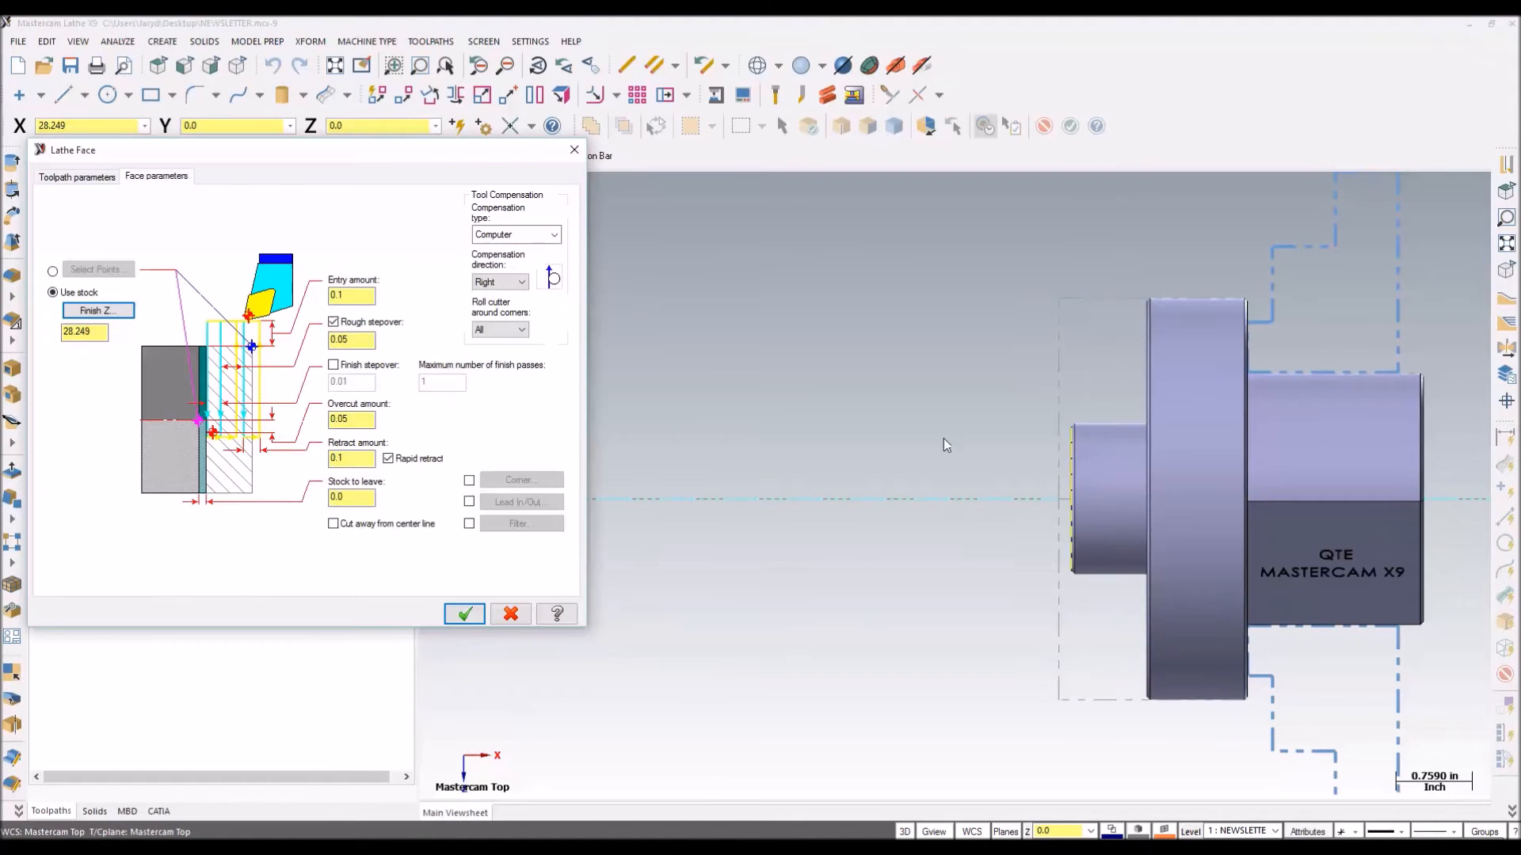
pyautogui.click(463, 615)
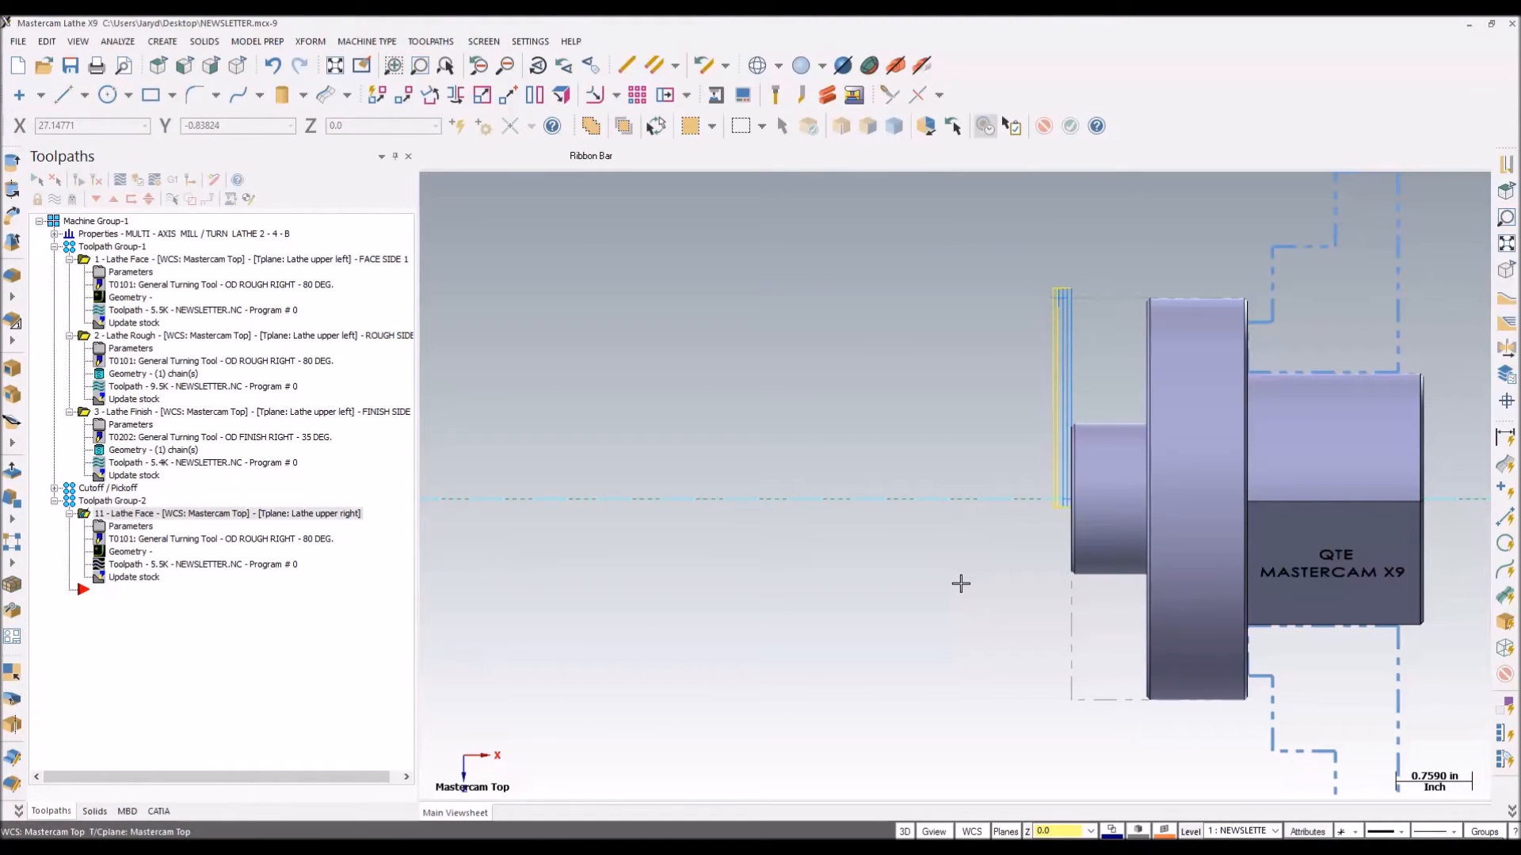
# Step: Start a lathe Rough toolpath and chain the solid profile from the small hub's upper outer corner to the flange's outer corner
pyautogui.click(174, 515)
pyautogui.click(431, 42)
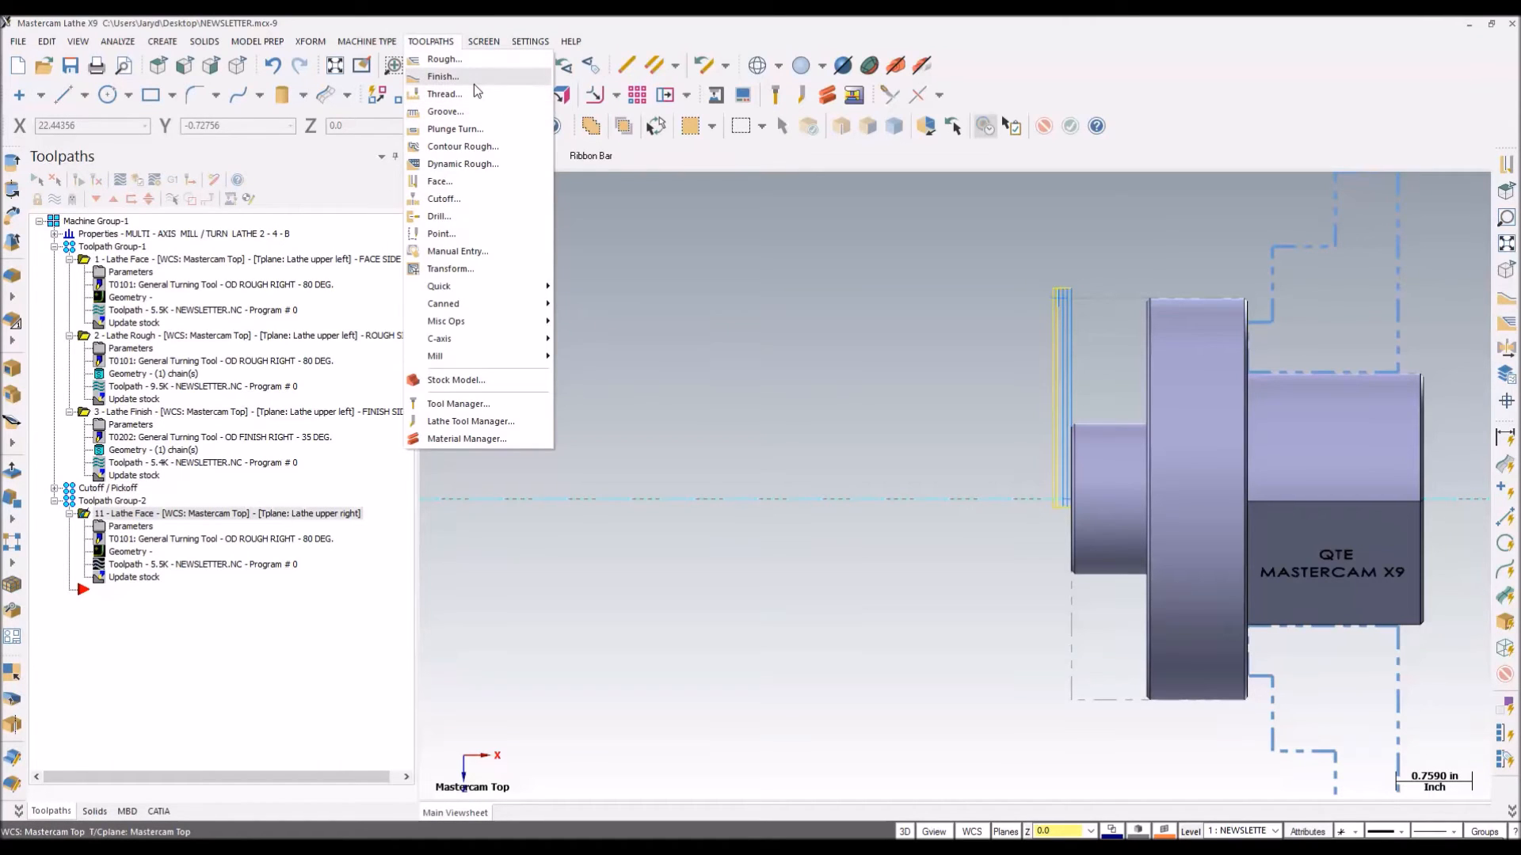
pyautogui.click(475, 64)
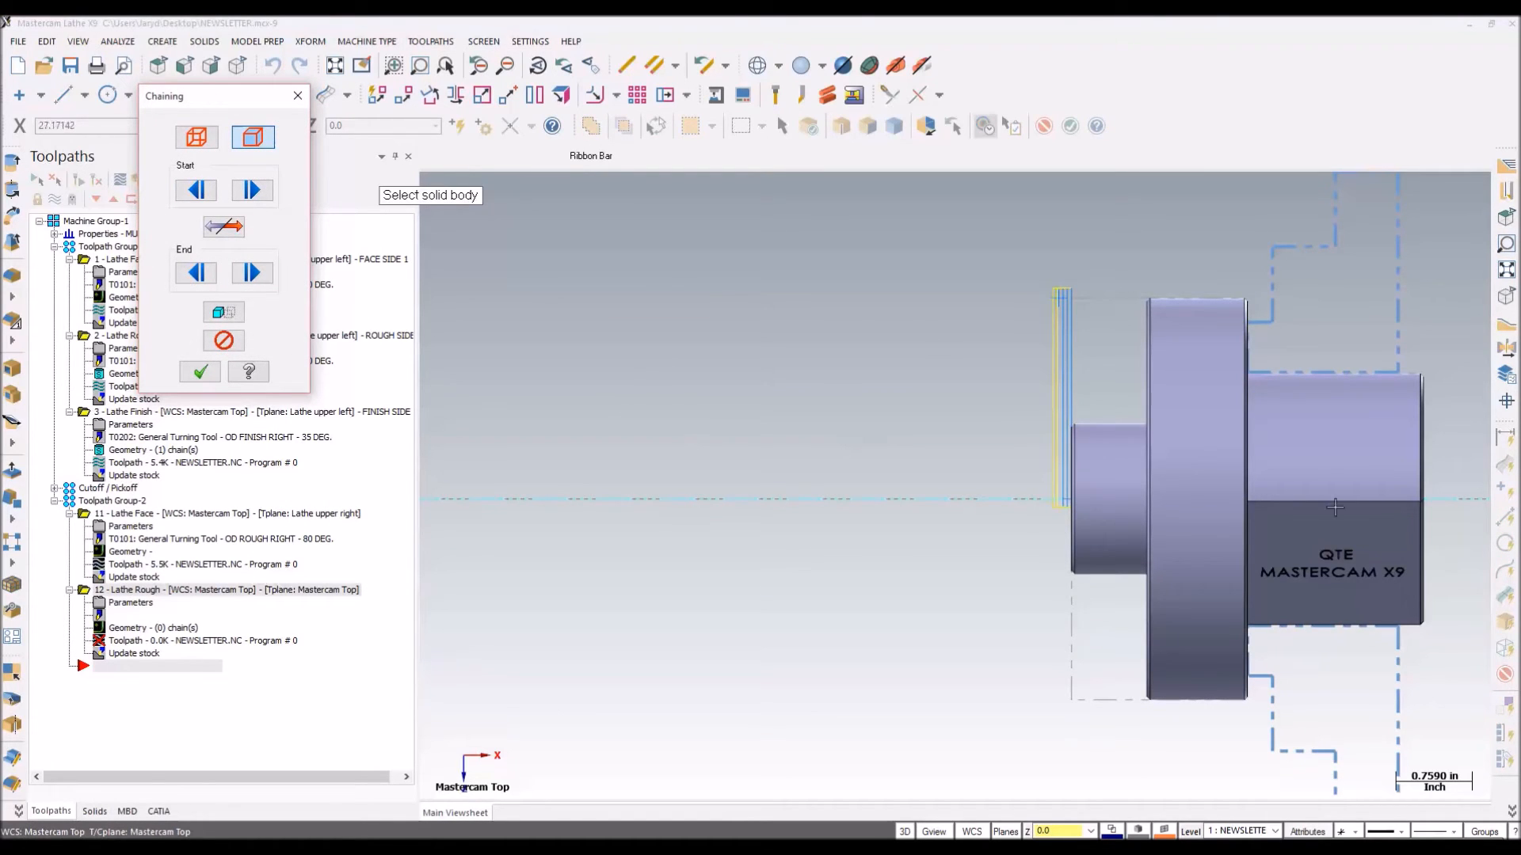
pyautogui.click(1194, 483)
pyautogui.click(1072, 424)
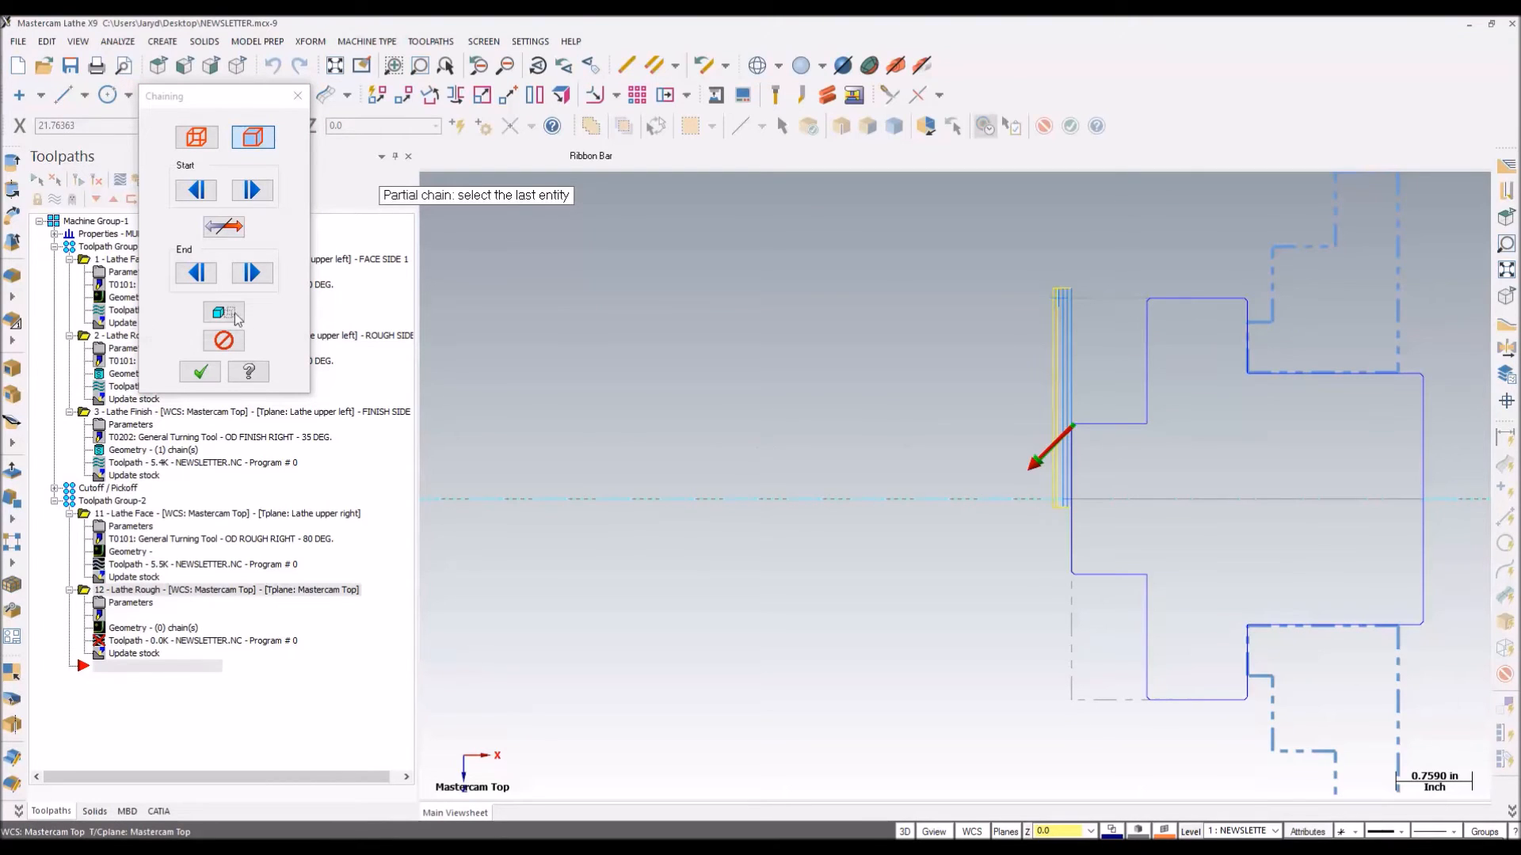
pyautogui.click(237, 230)
pyautogui.click(1150, 313)
pyautogui.click(201, 378)
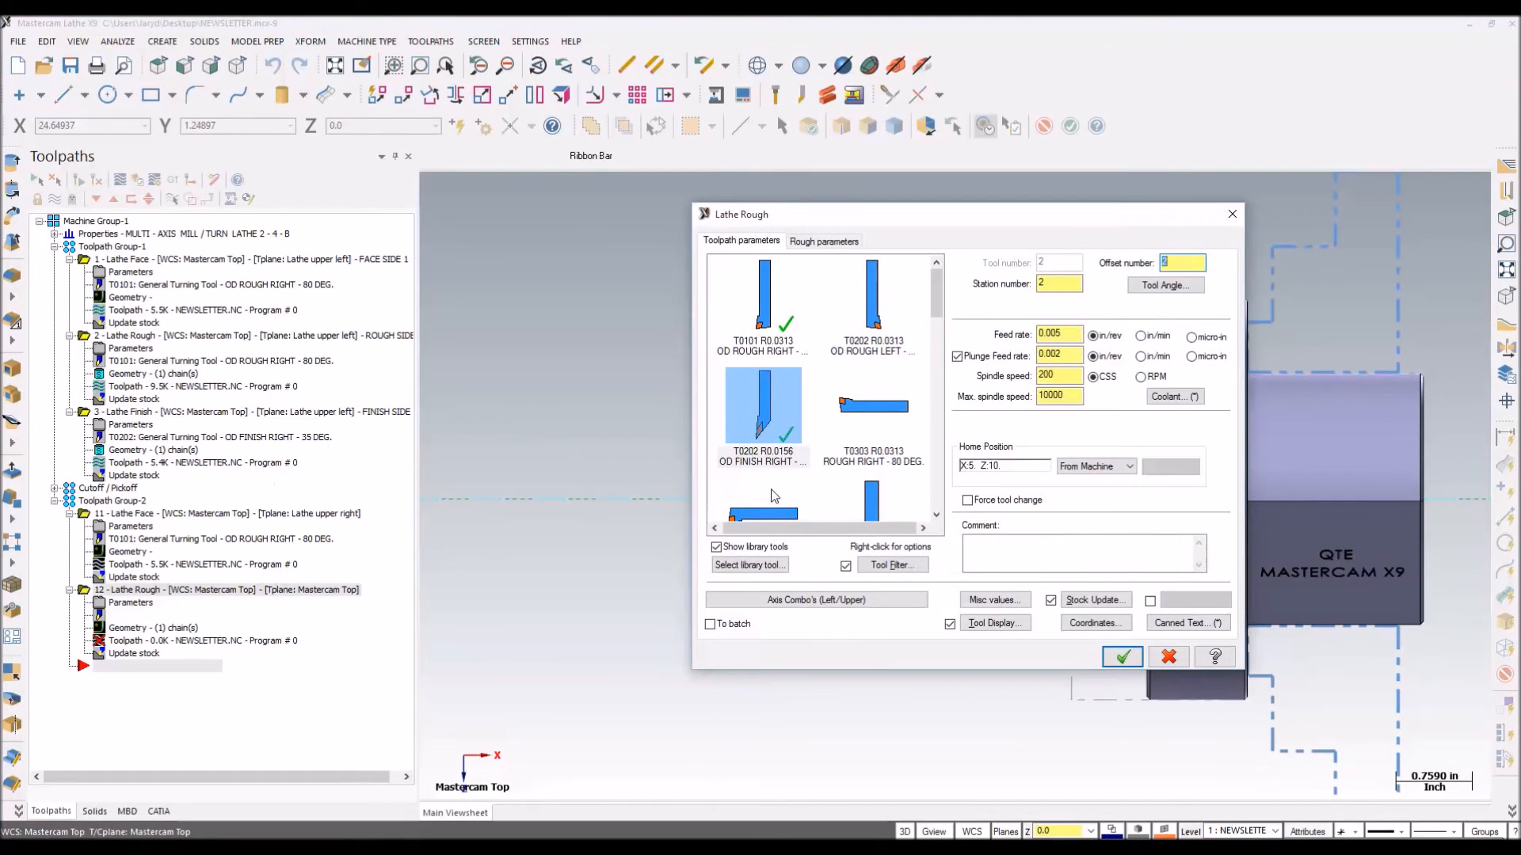
# Step: Choose the T0101 OD Rough Right tool for roughing, enter offset number 21, and set its machine orientation to 180 deg
pyautogui.click(773, 314)
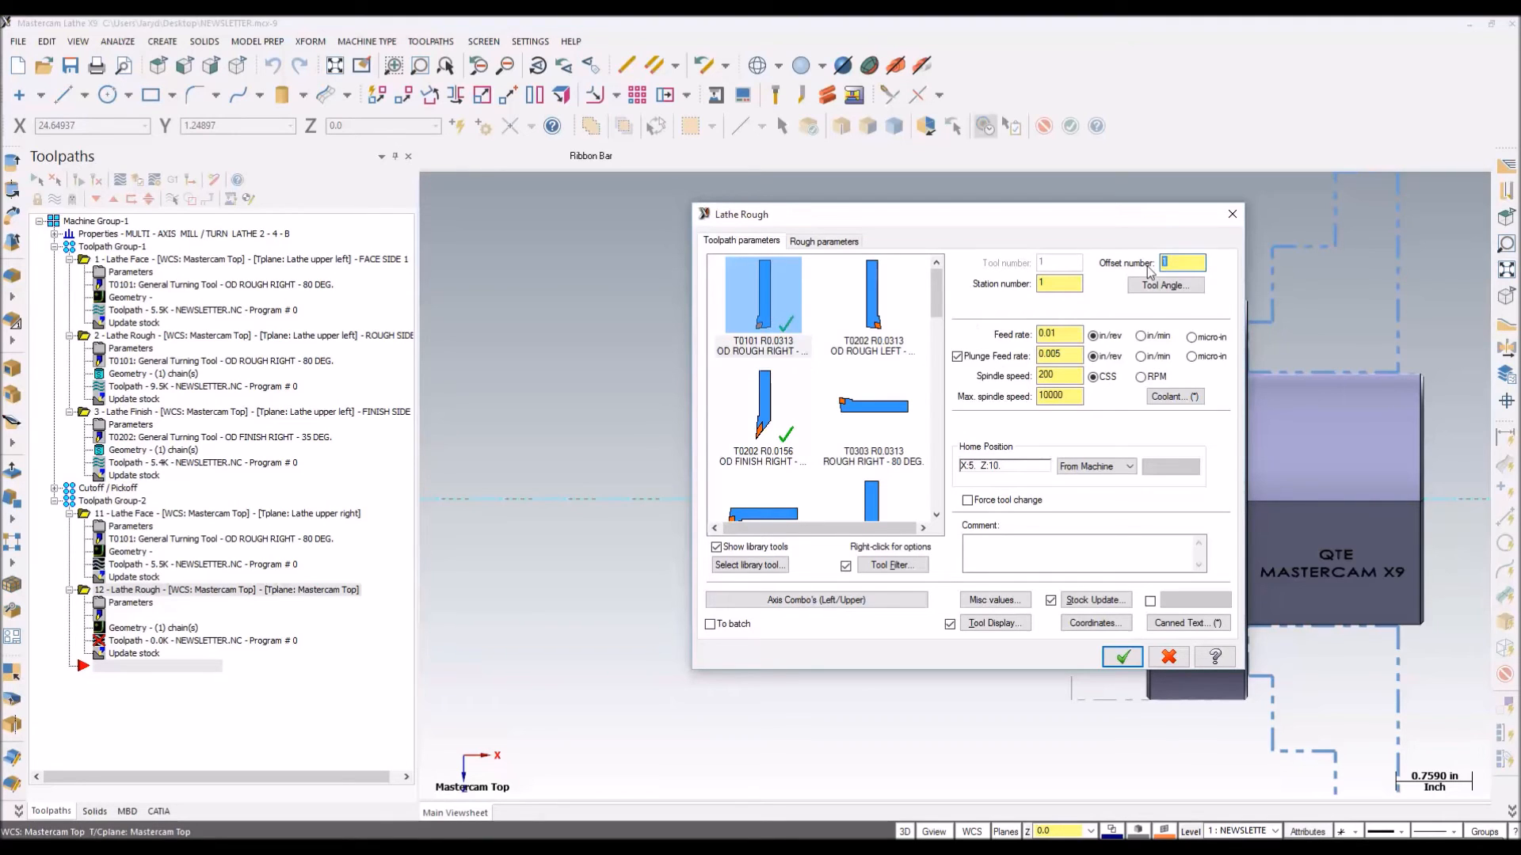
pyautogui.write('21')
pyautogui.click(1166, 285)
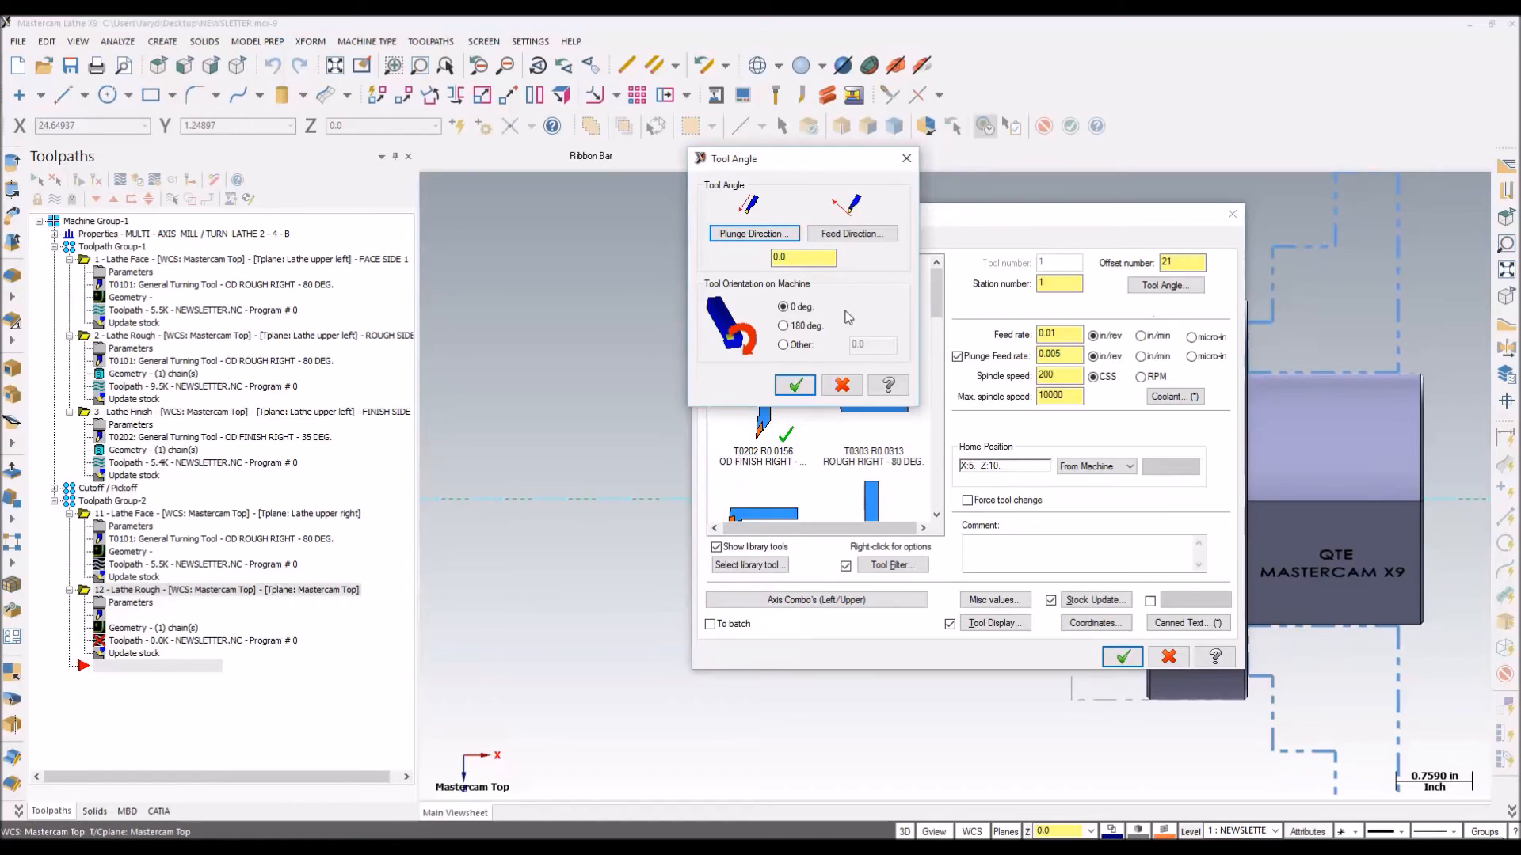
pyautogui.click(800, 328)
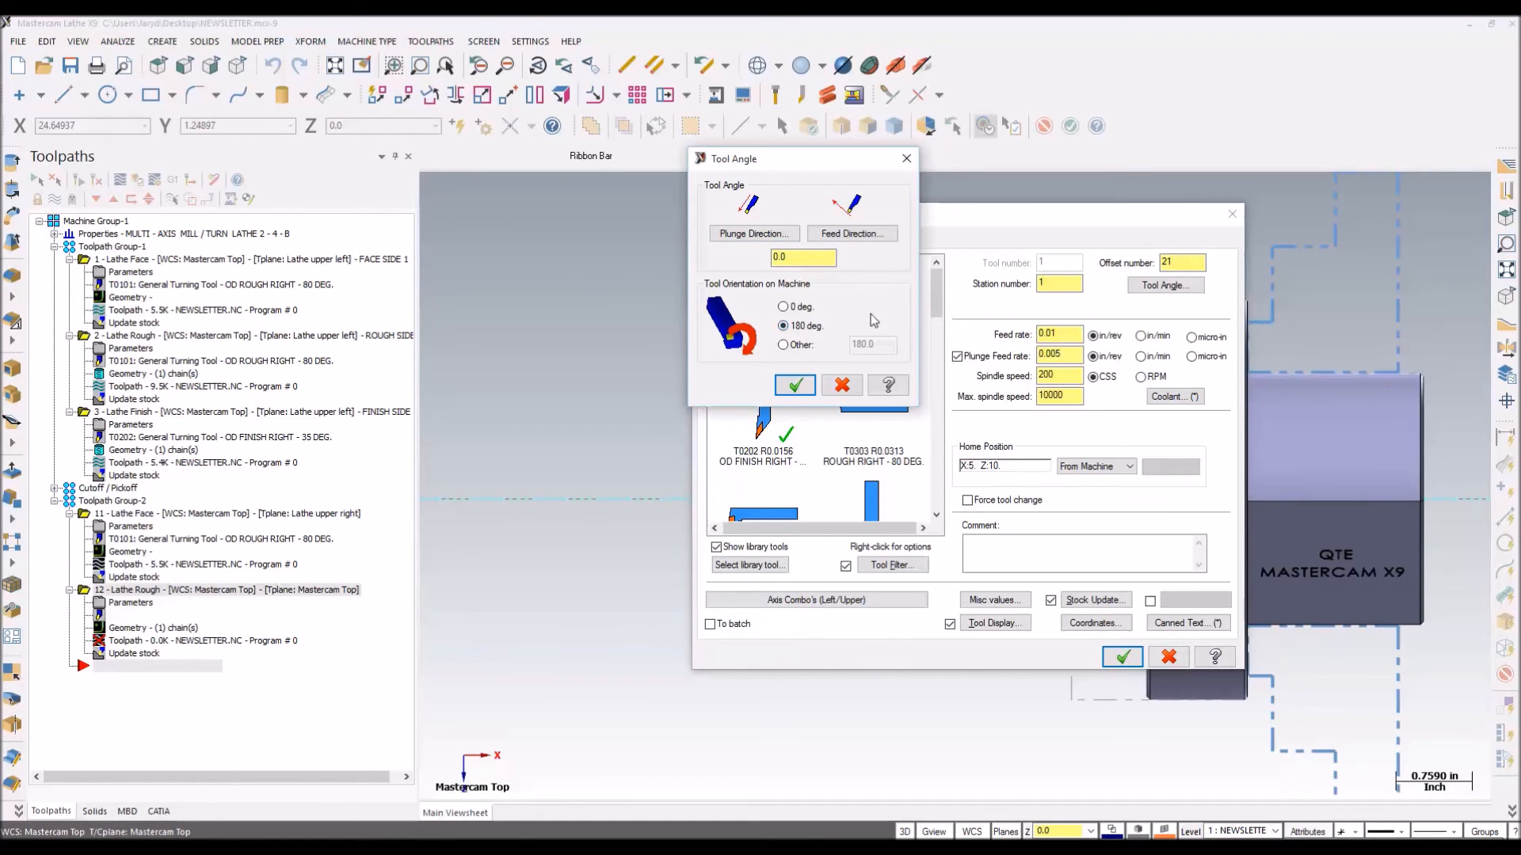
pyautogui.click(797, 391)
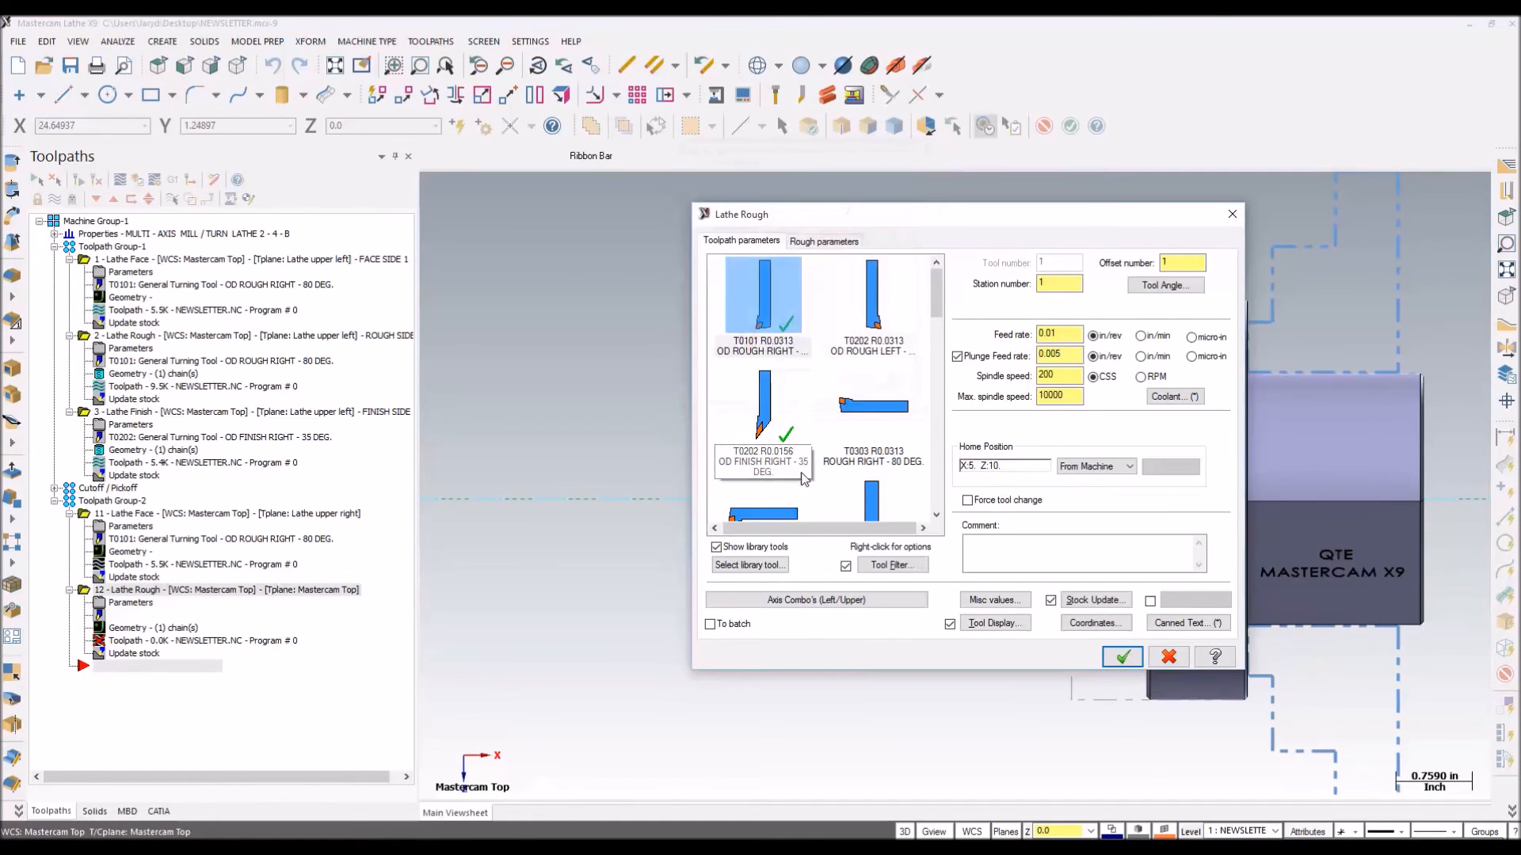
# Step: Set the Rough toolpath's axis combination to Right/Upper and generate the toolpath
pyautogui.click(766, 602)
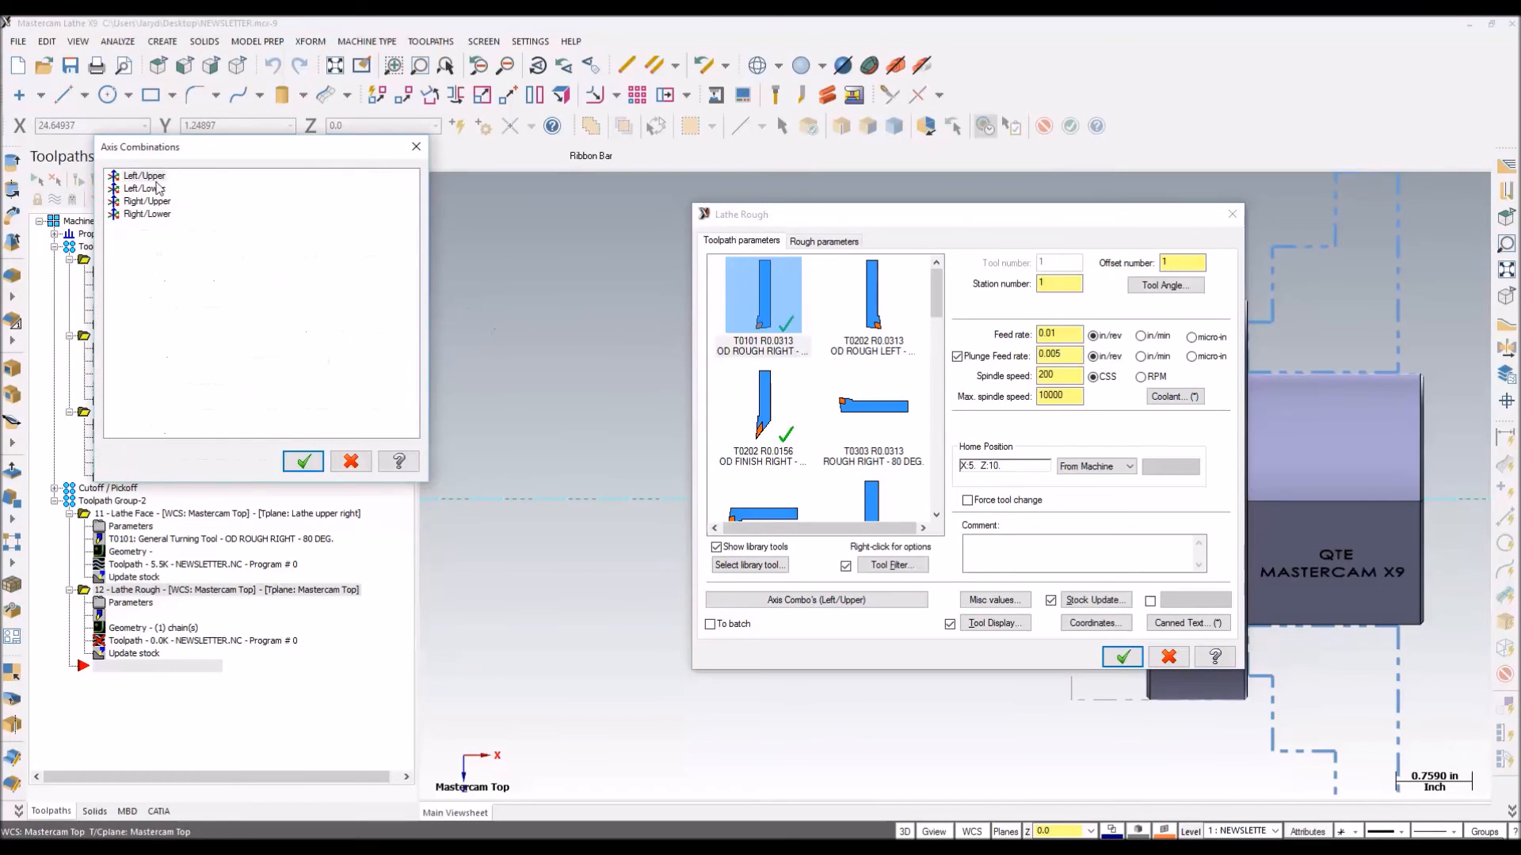
pyautogui.click(150, 202)
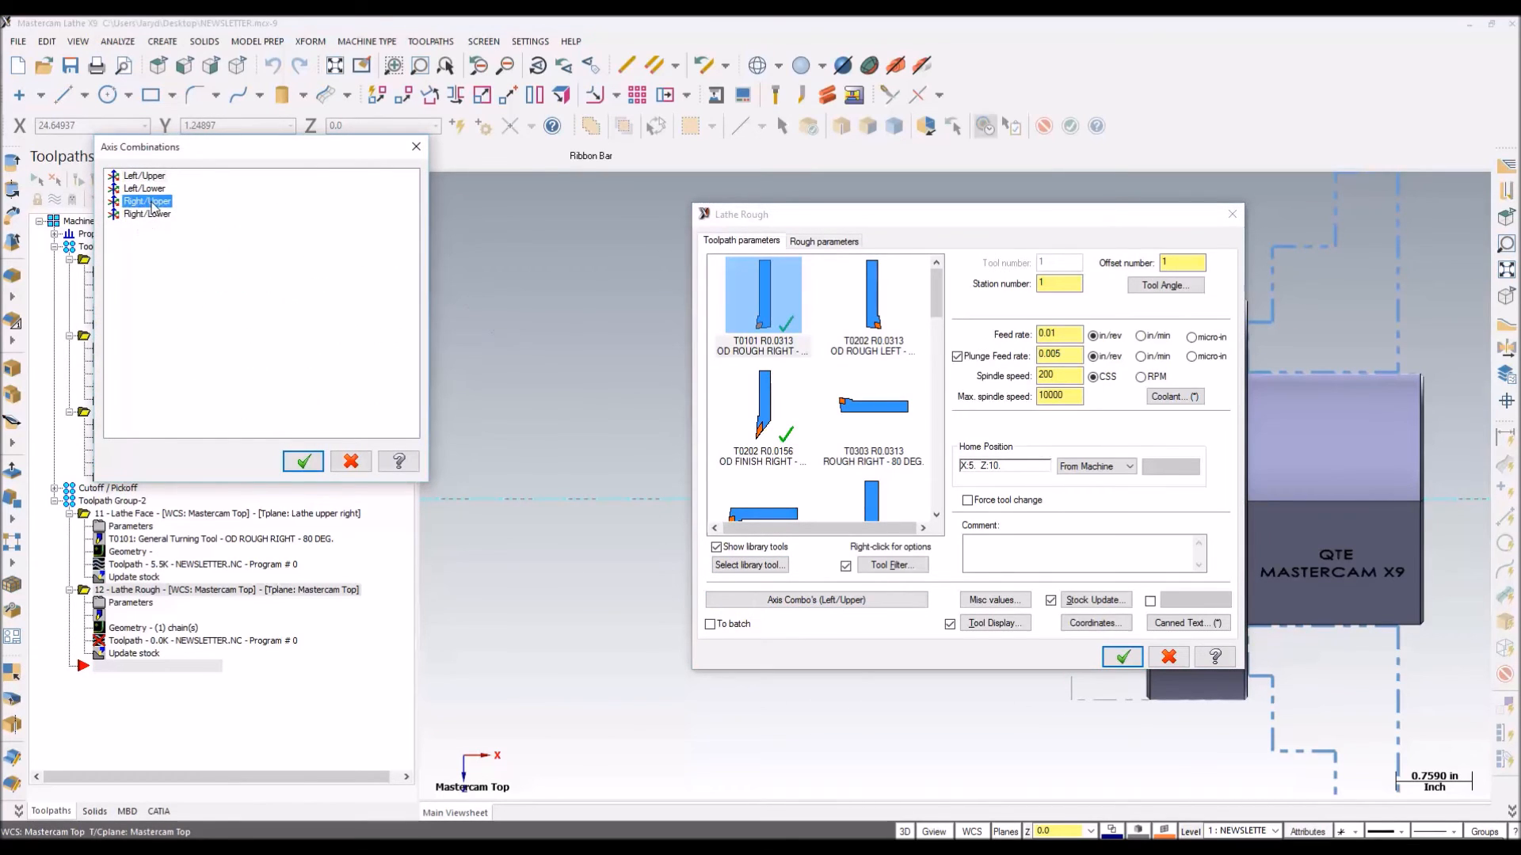
pyautogui.click(303, 461)
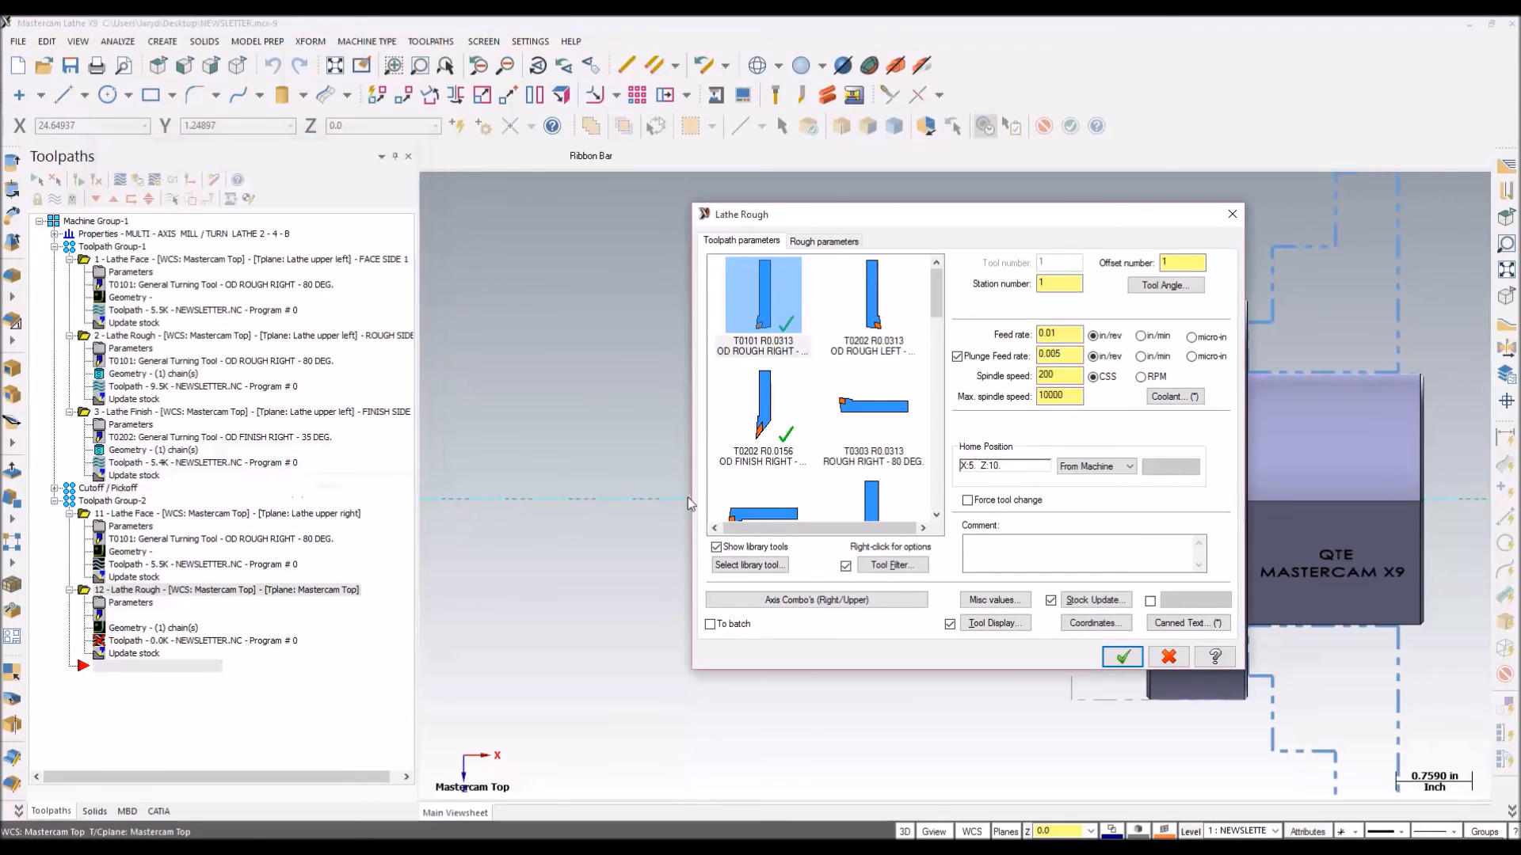
pyautogui.click(1123, 657)
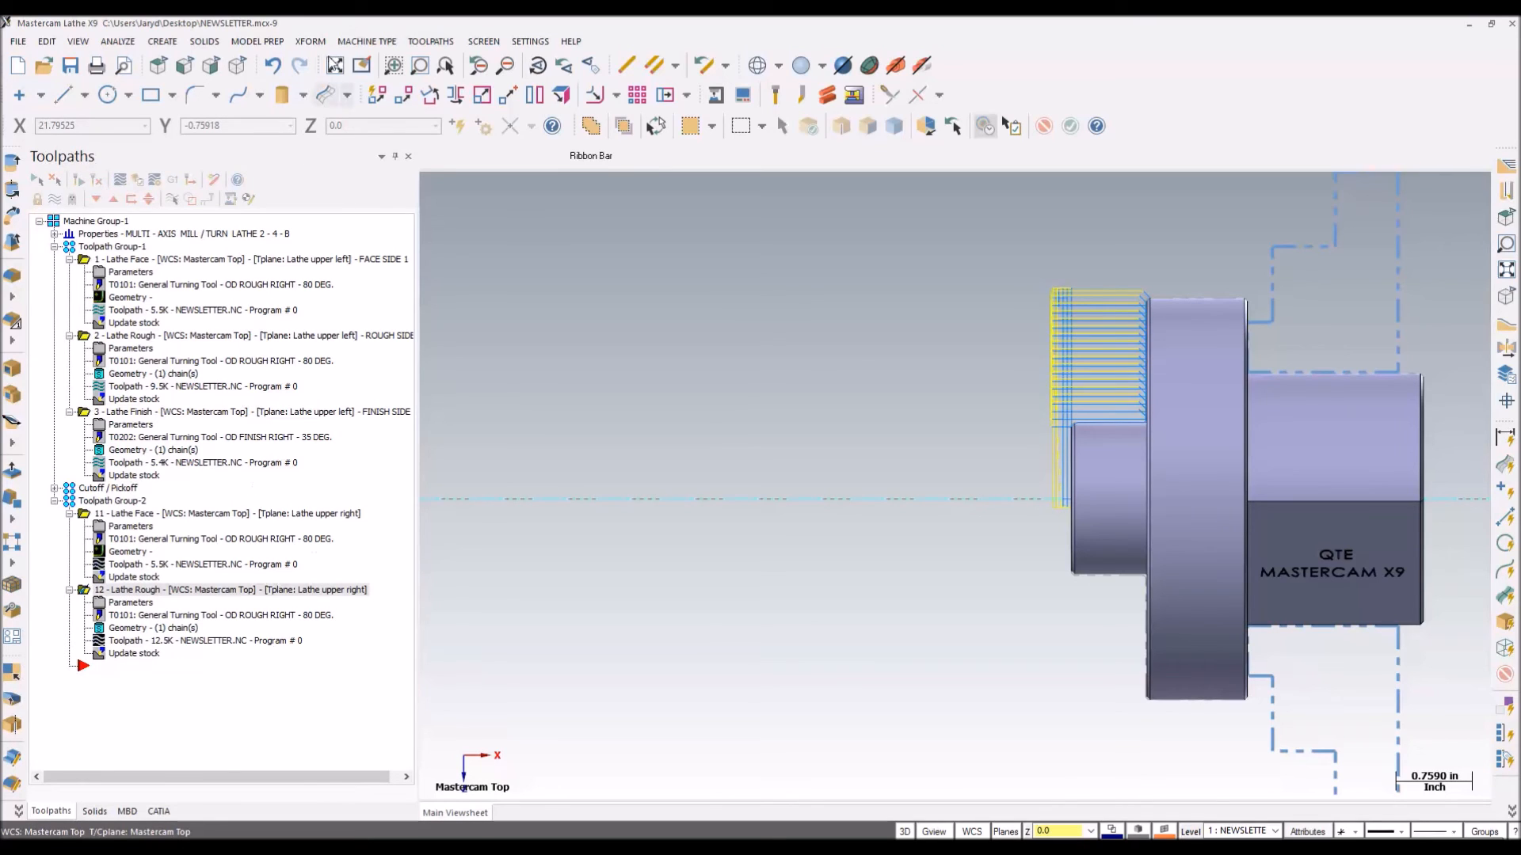
# Step: Start a lathe Finish toolpath and chain the profile from the small hub's upper outer corner to the flange's outer corner
pyautogui.click(432, 42)
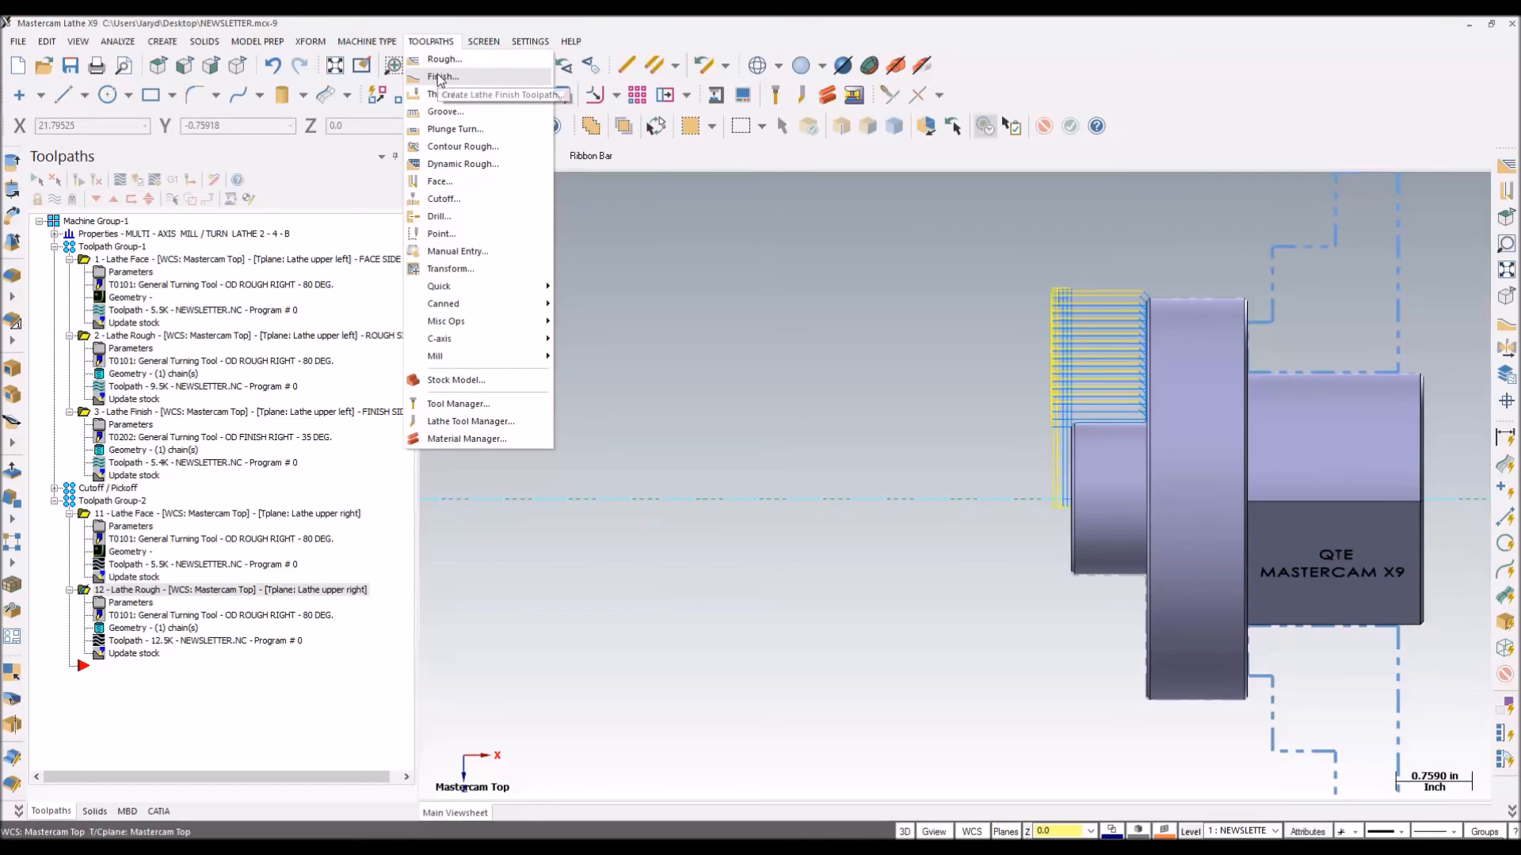
pyautogui.click(438, 74)
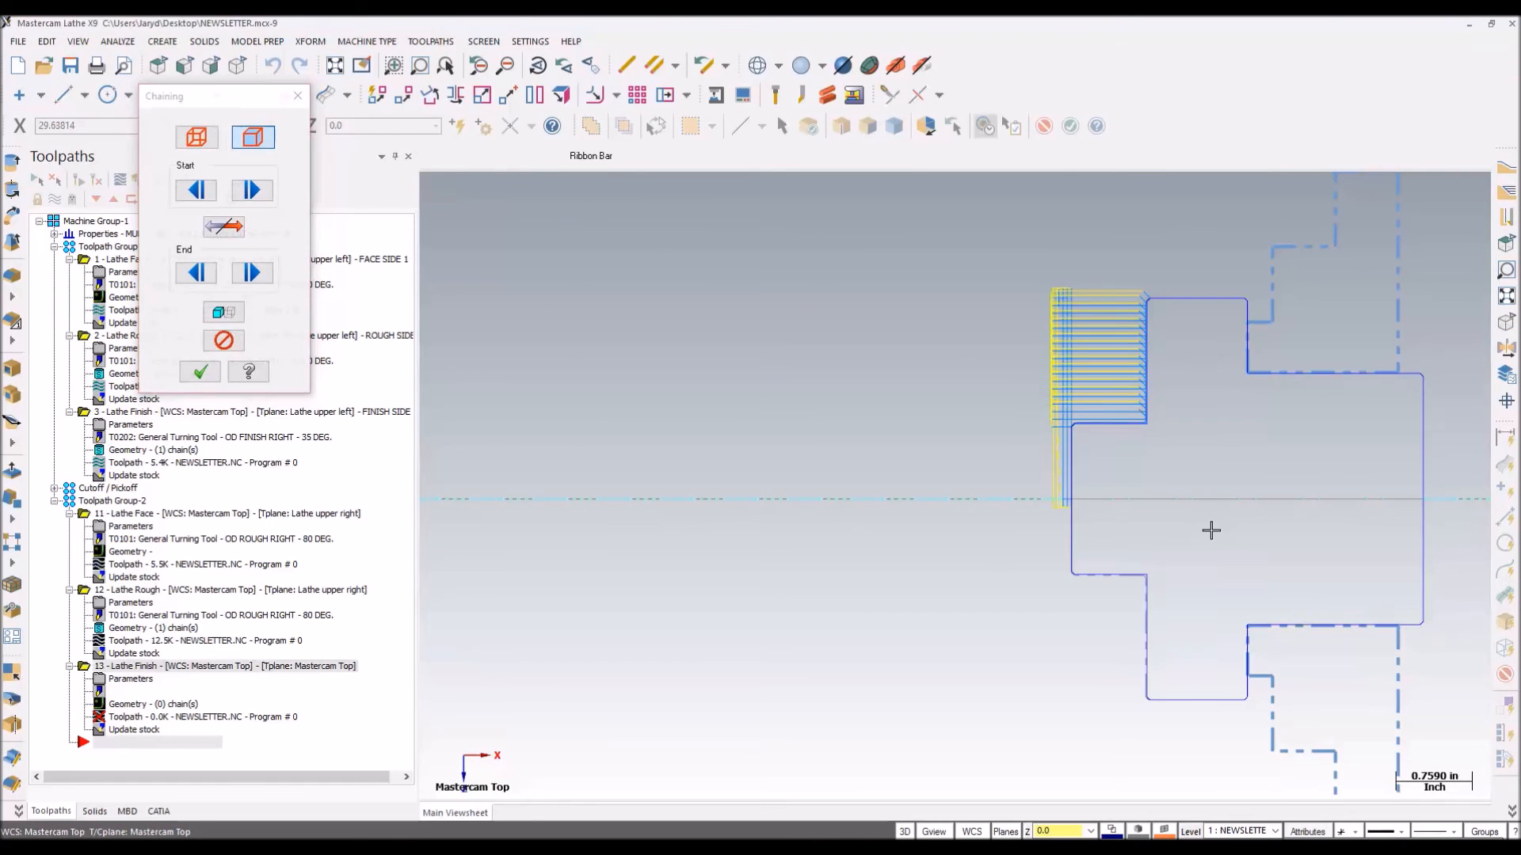
pyautogui.click(1067, 425)
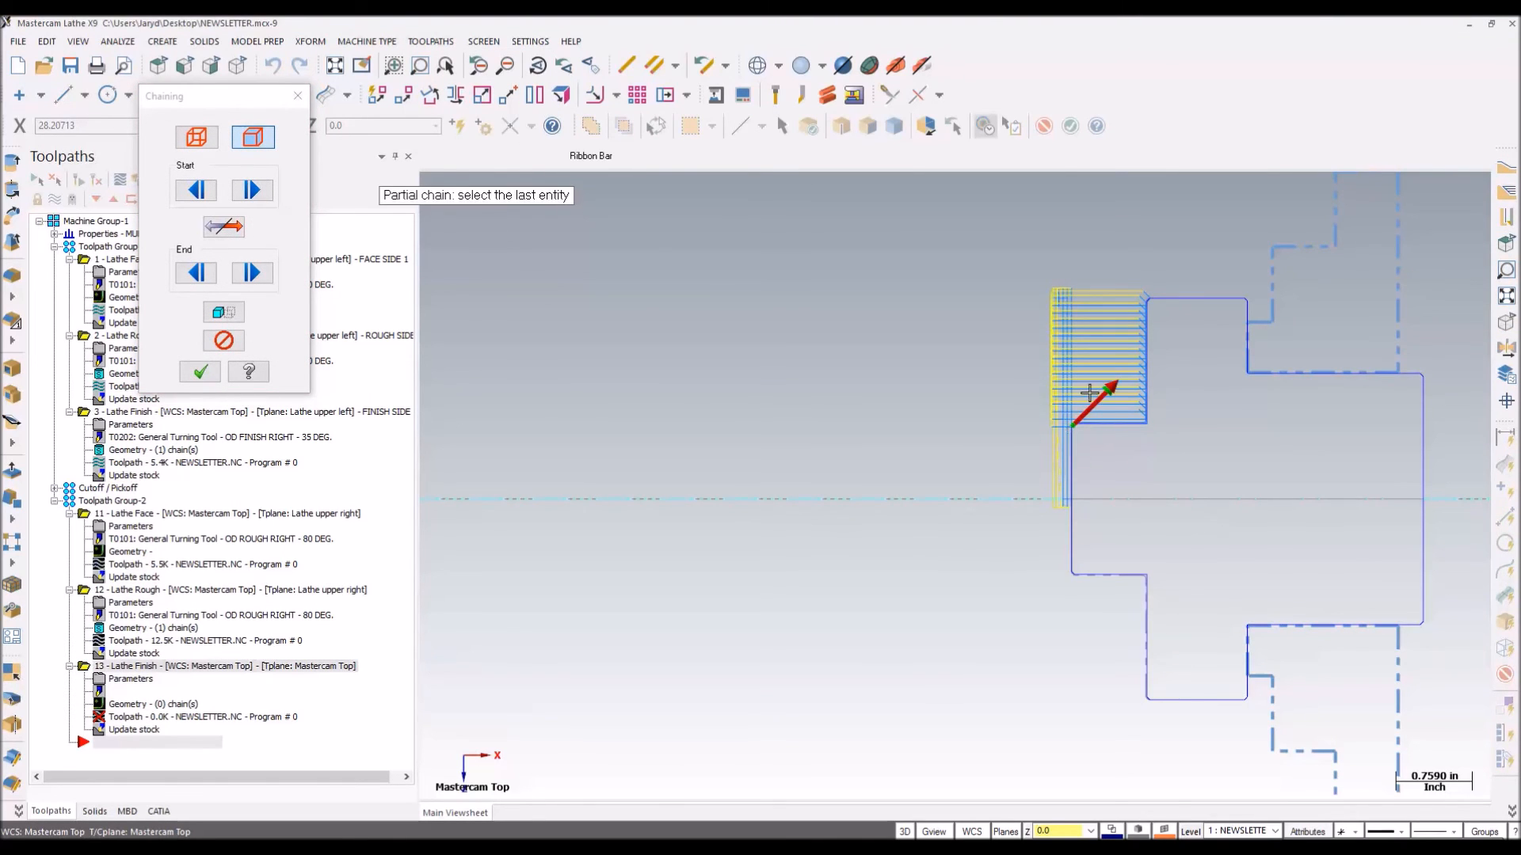
pyautogui.click(1150, 311)
pyautogui.click(210, 382)
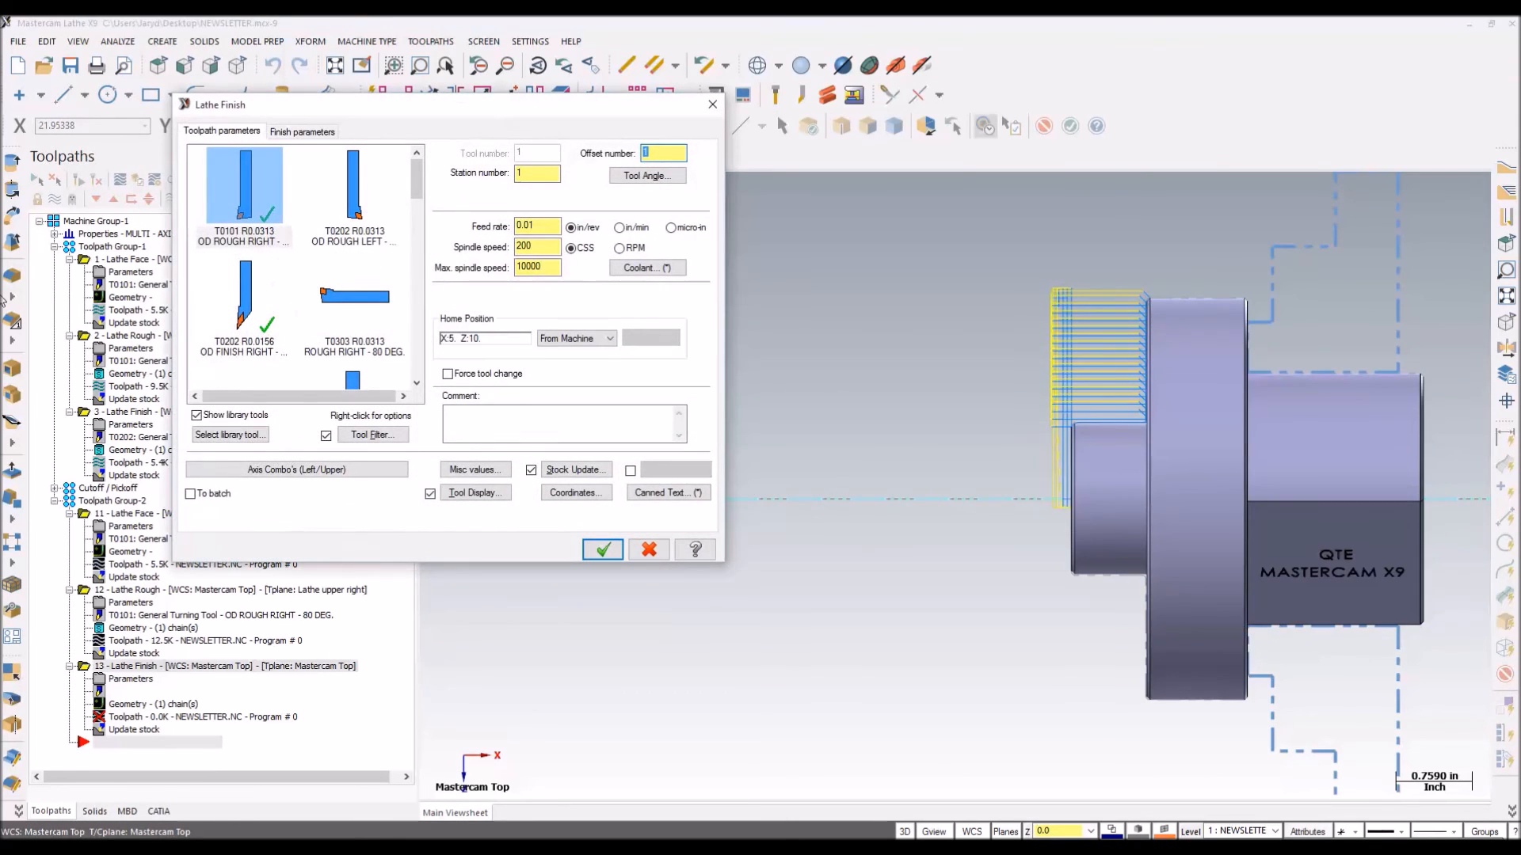
# Step: Choose the T0202 OD Finish Right tool for finishing, set its machine orientation to 180 deg, and enter offset number 22
pyautogui.click(243, 317)
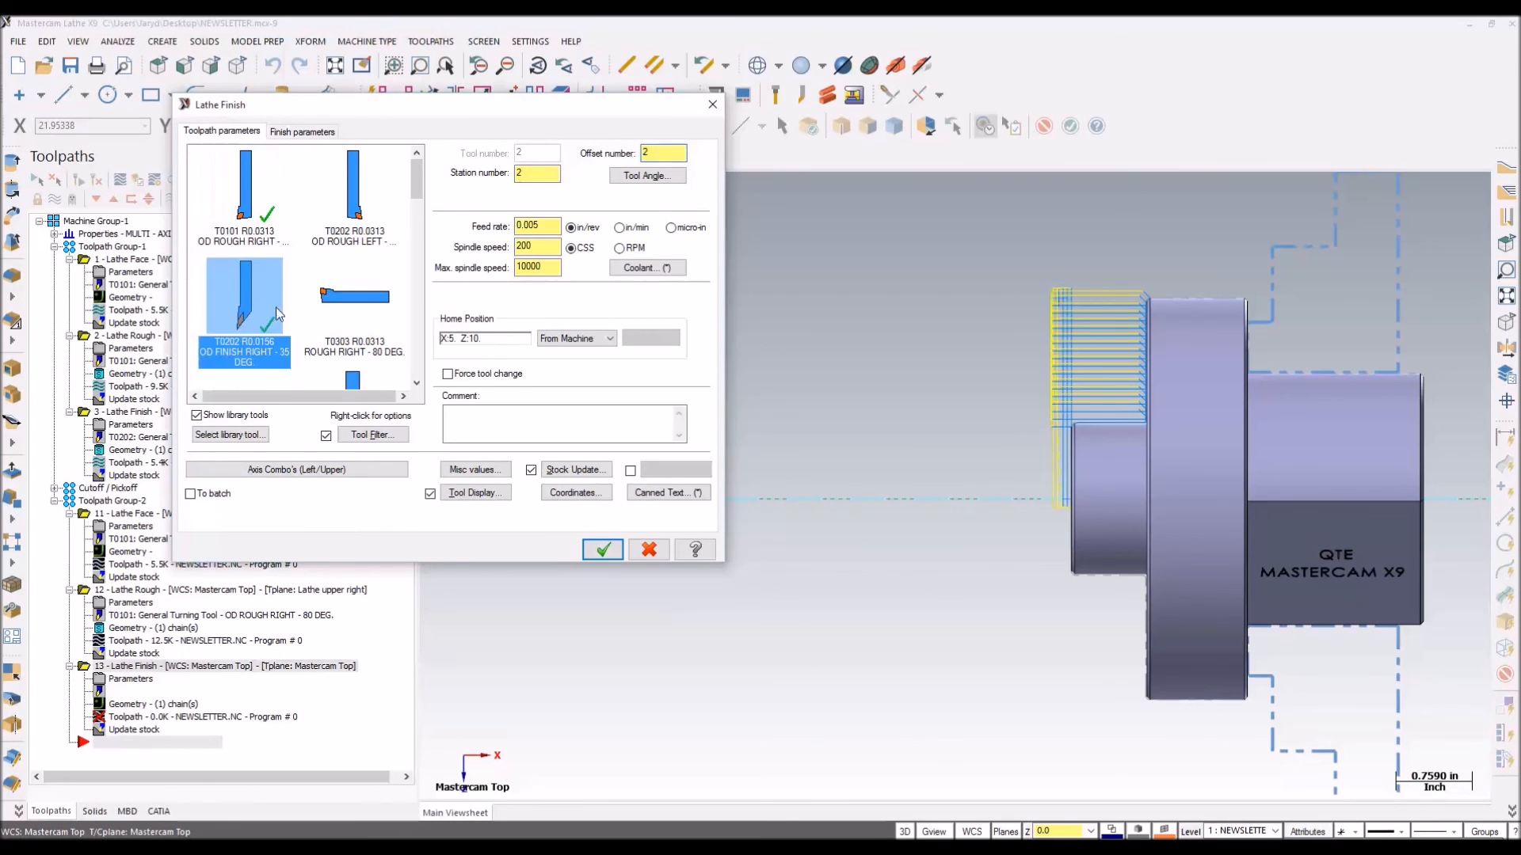
pyautogui.click(638, 175)
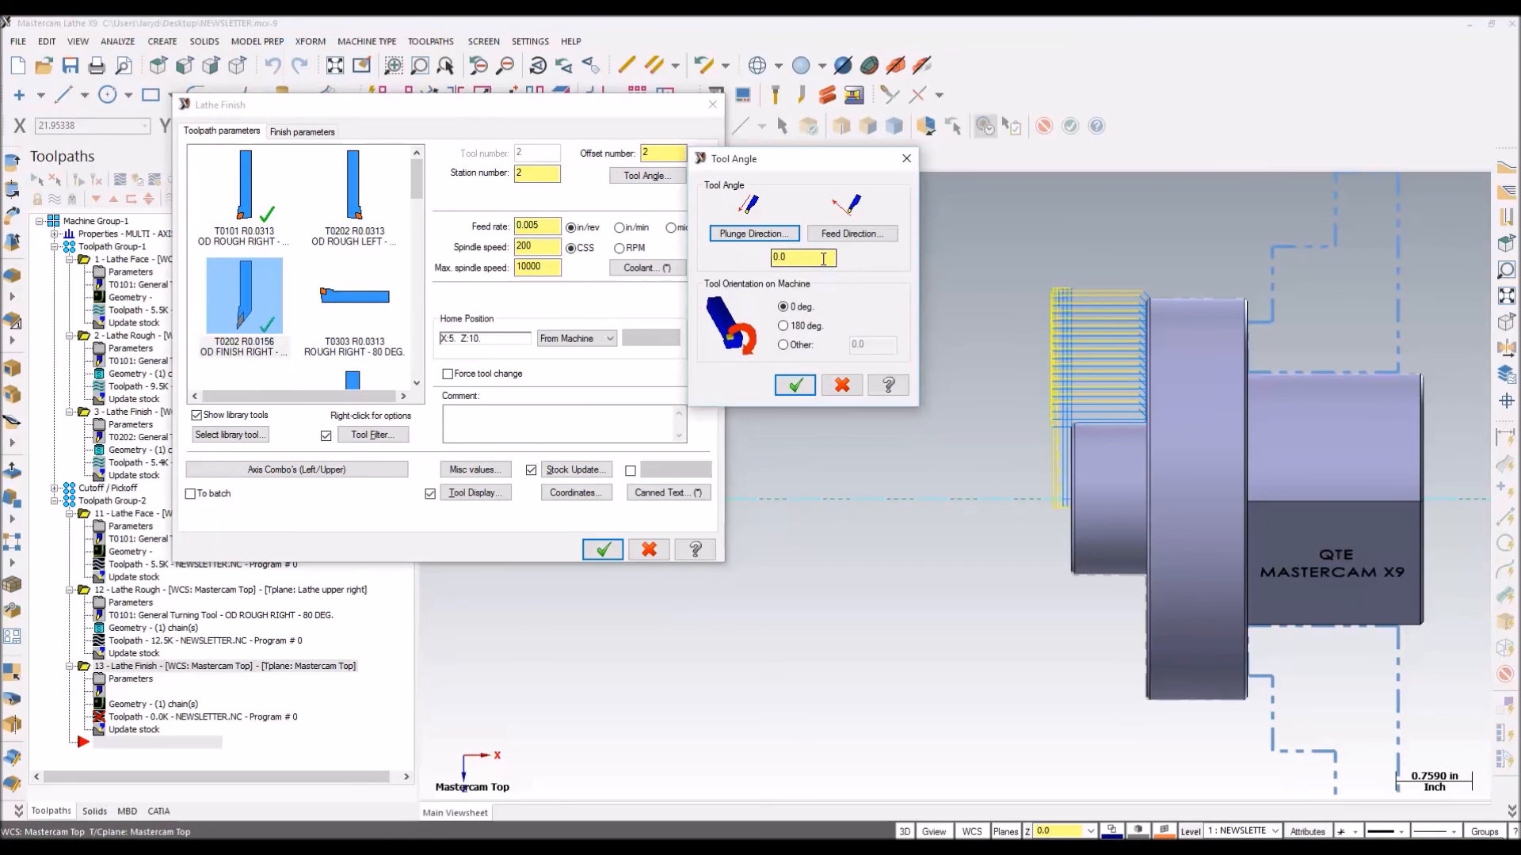
pyautogui.click(802, 326)
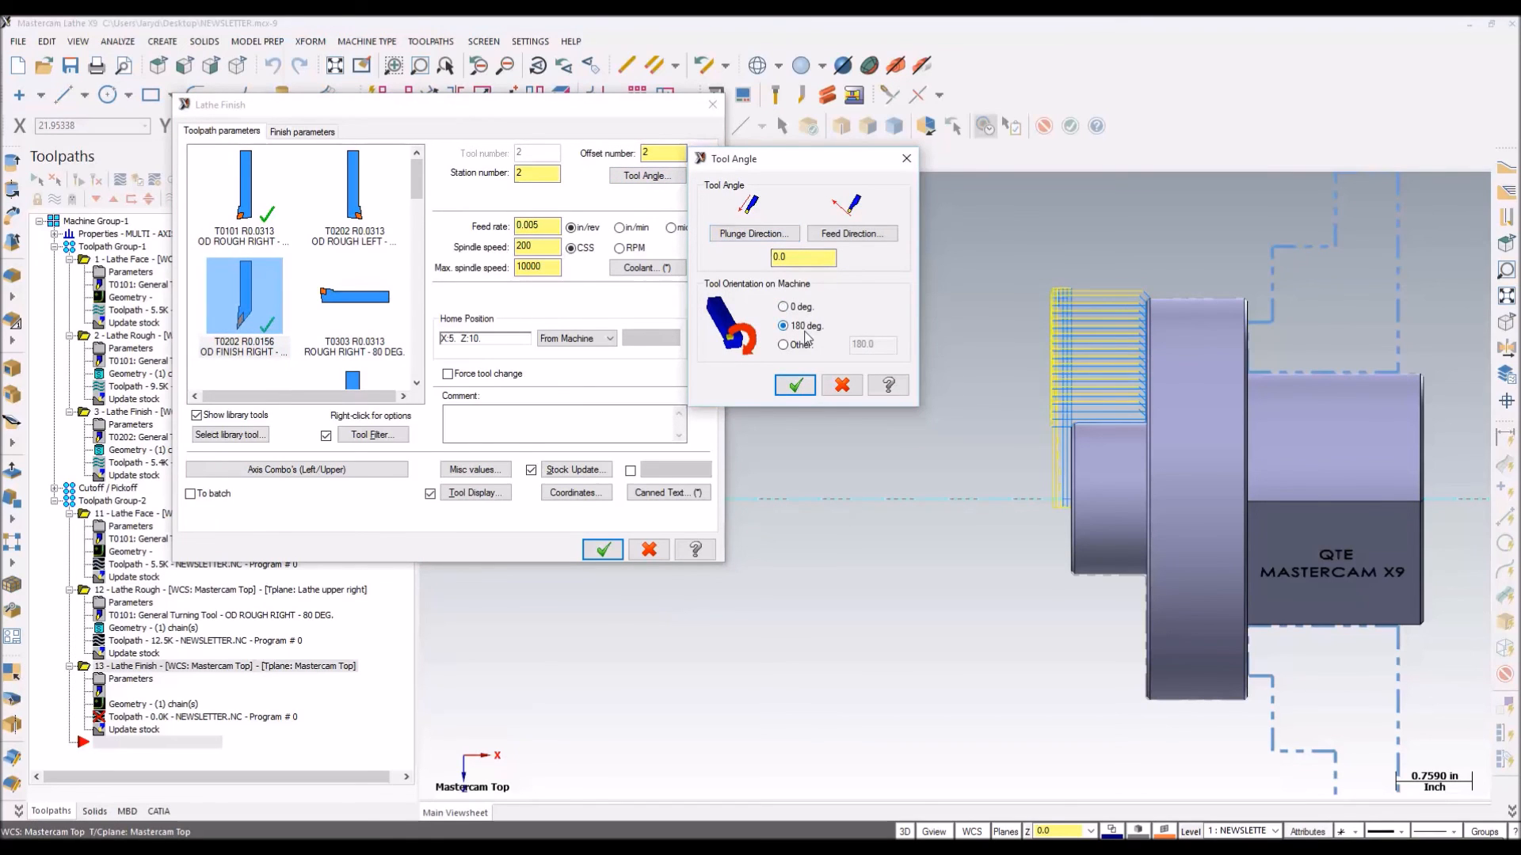
pyautogui.click(795, 386)
pyautogui.click(654, 155)
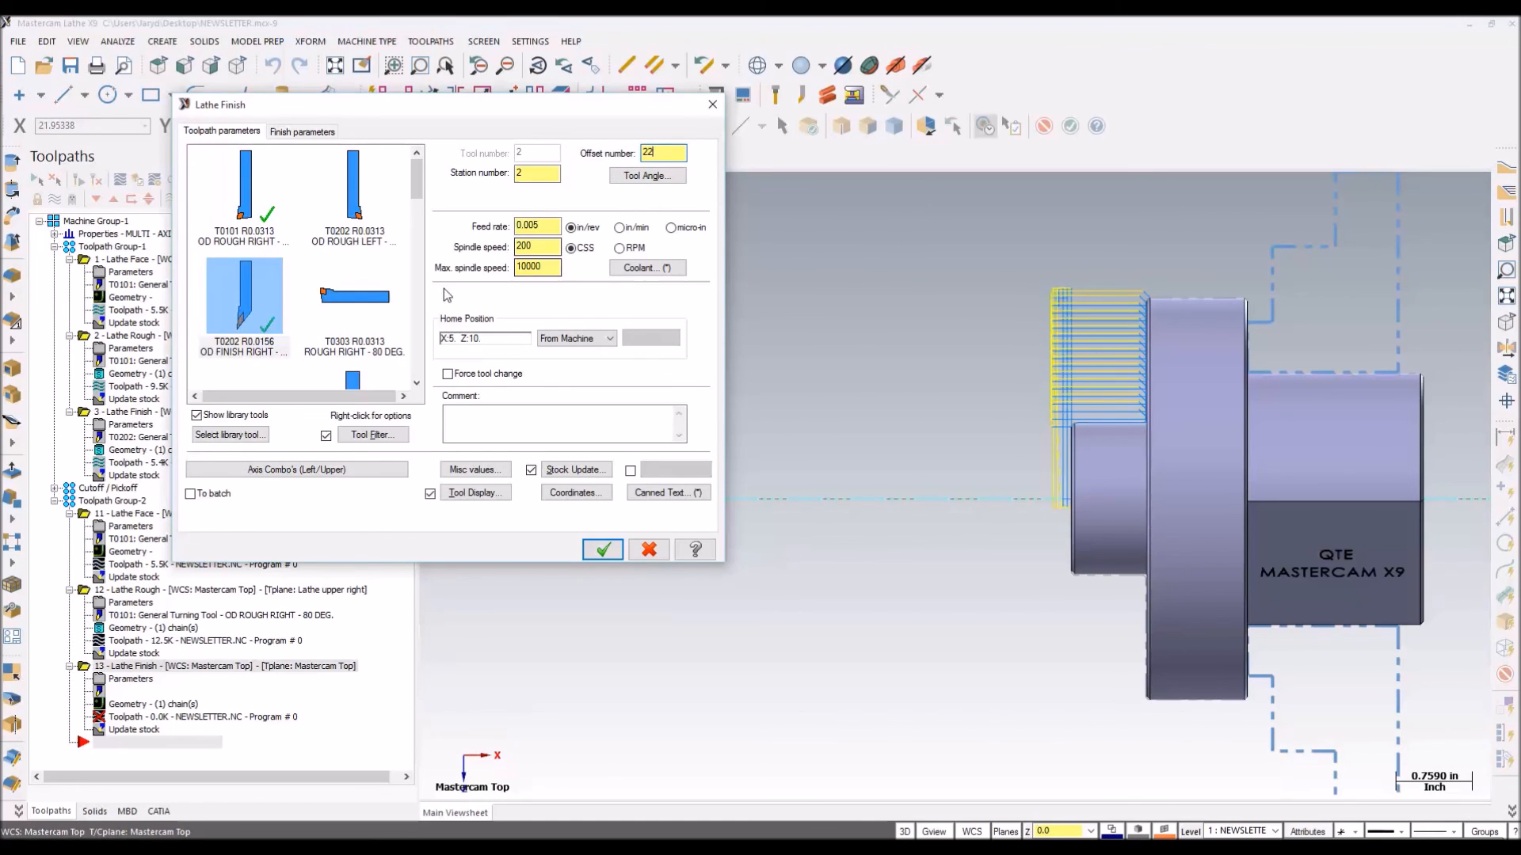
# Step: Set the Finish toolpath's axis combination to Right/Upper and generate the toolpath
pyautogui.click(369, 470)
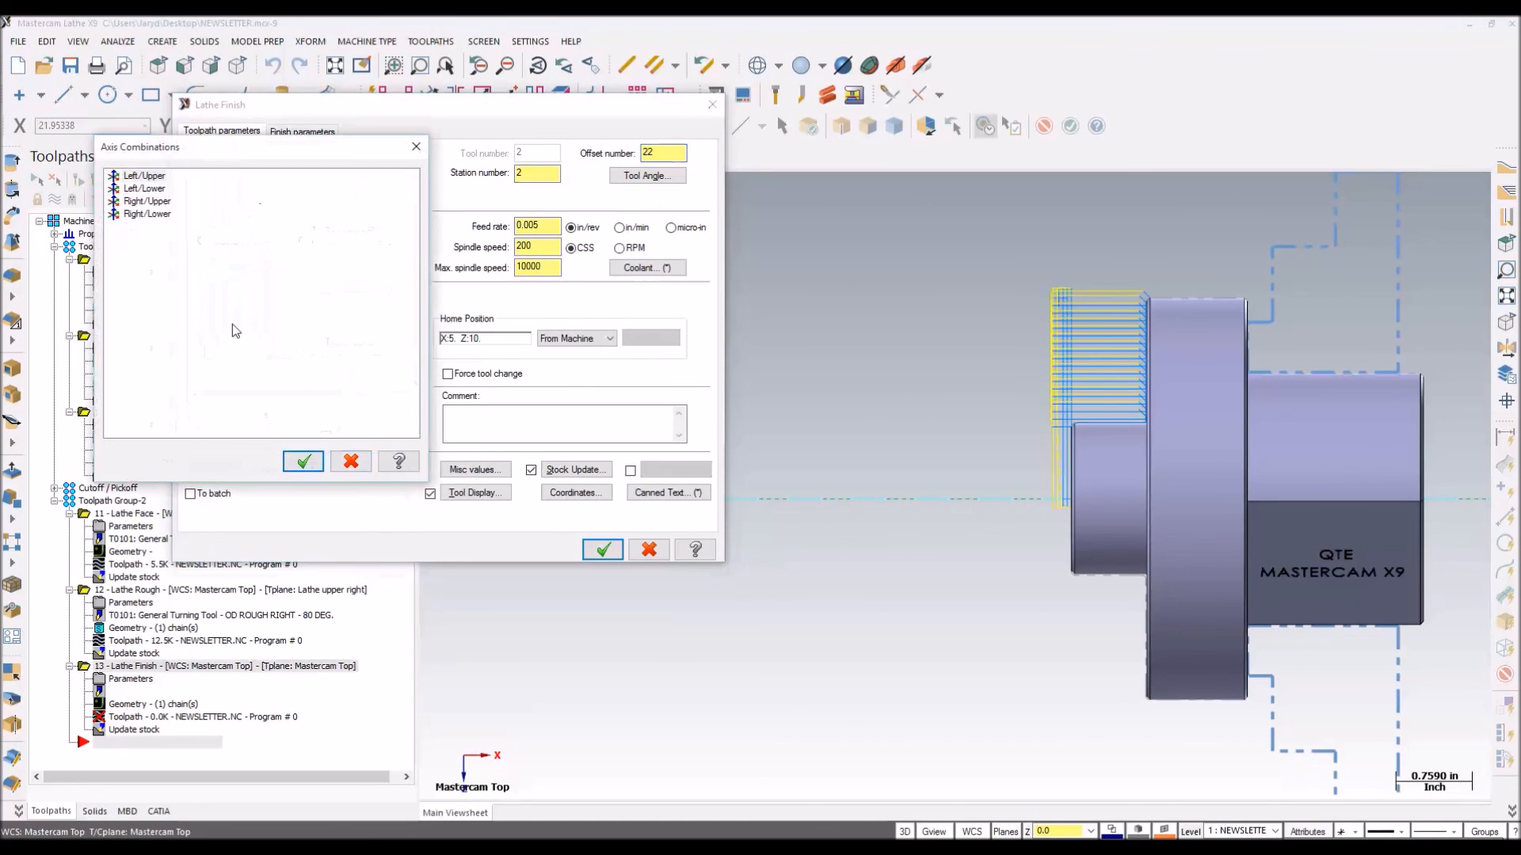
pyautogui.click(148, 202)
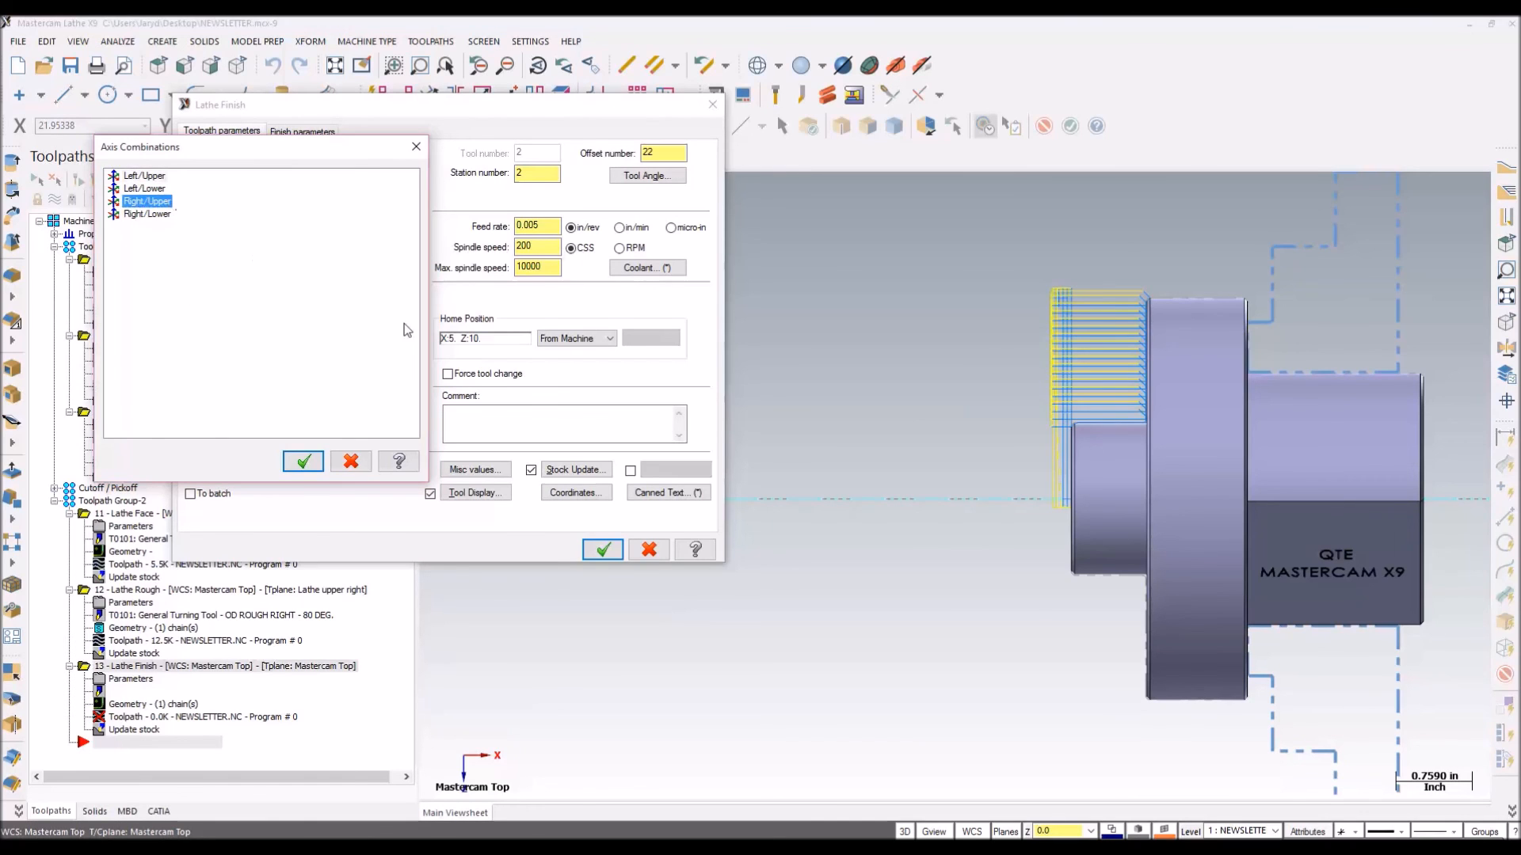
pyautogui.click(305, 462)
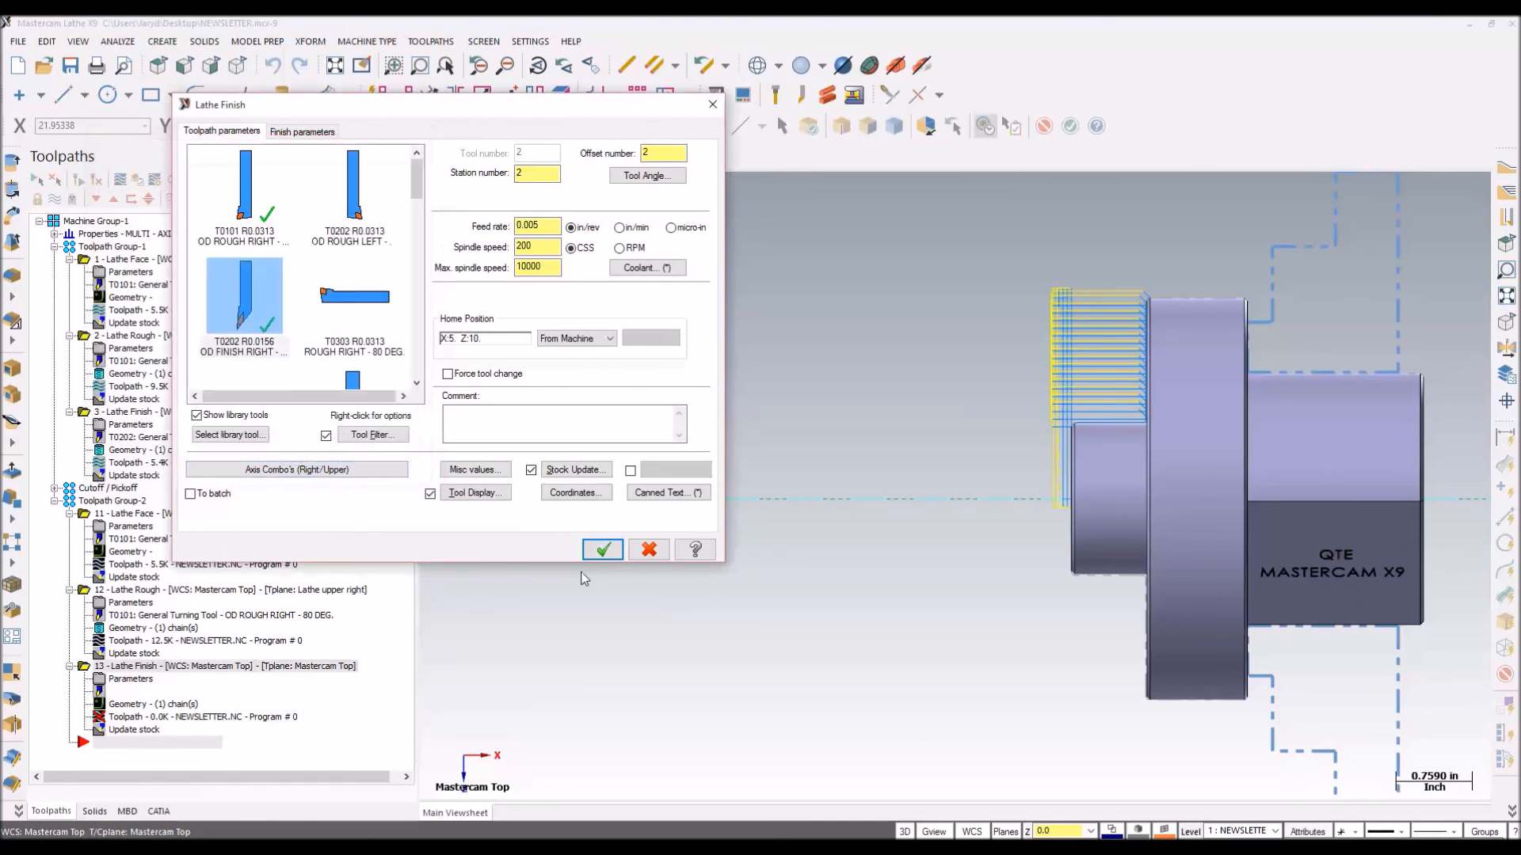
pyautogui.click(606, 550)
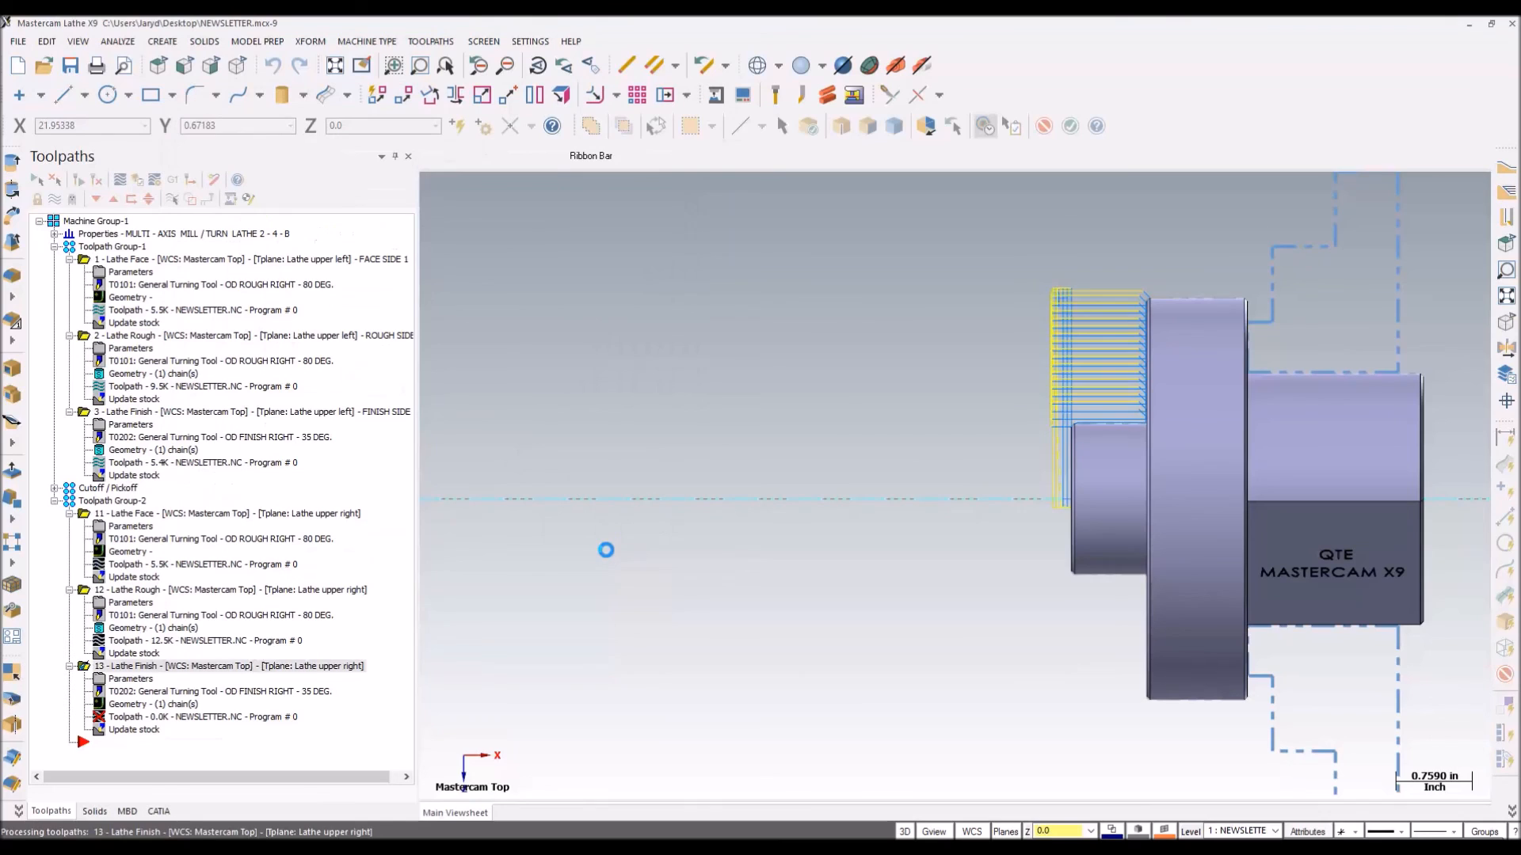